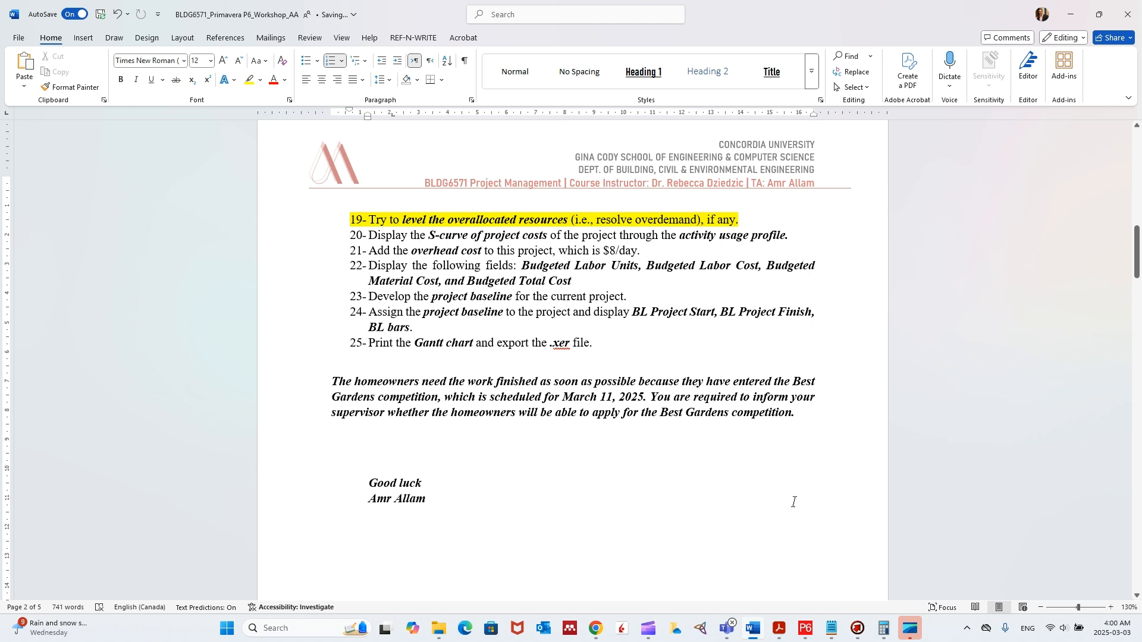
Step: Switch to Primavera P6 and display the cost S-curve in the activity usage profile, widening the timescale and moving the legend clear of the bars
click(805, 628)
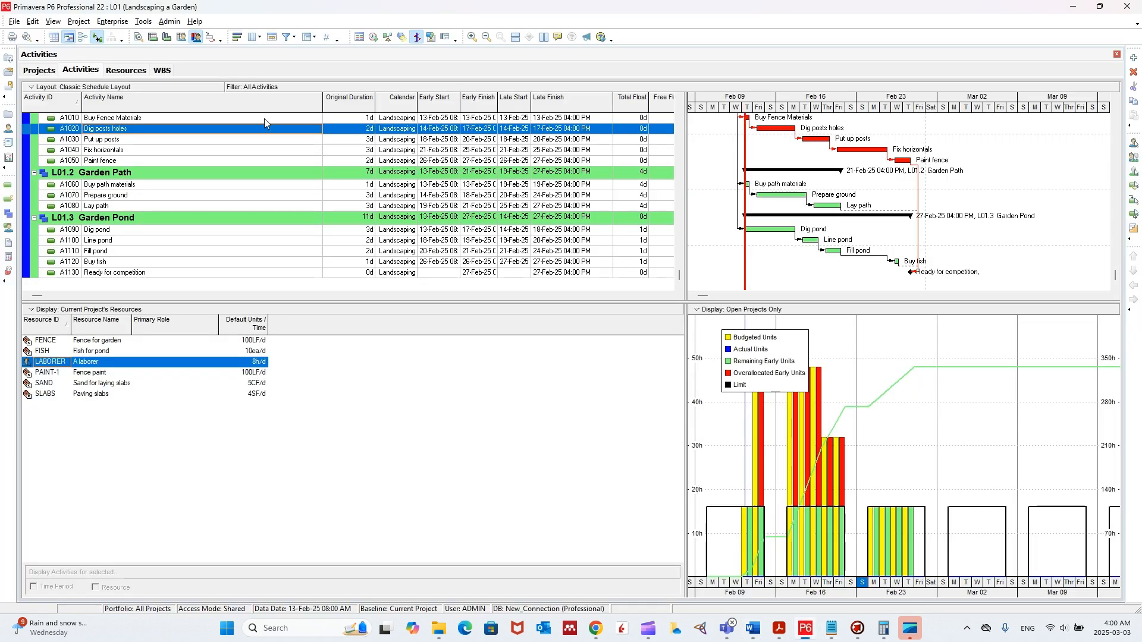
click(167, 38)
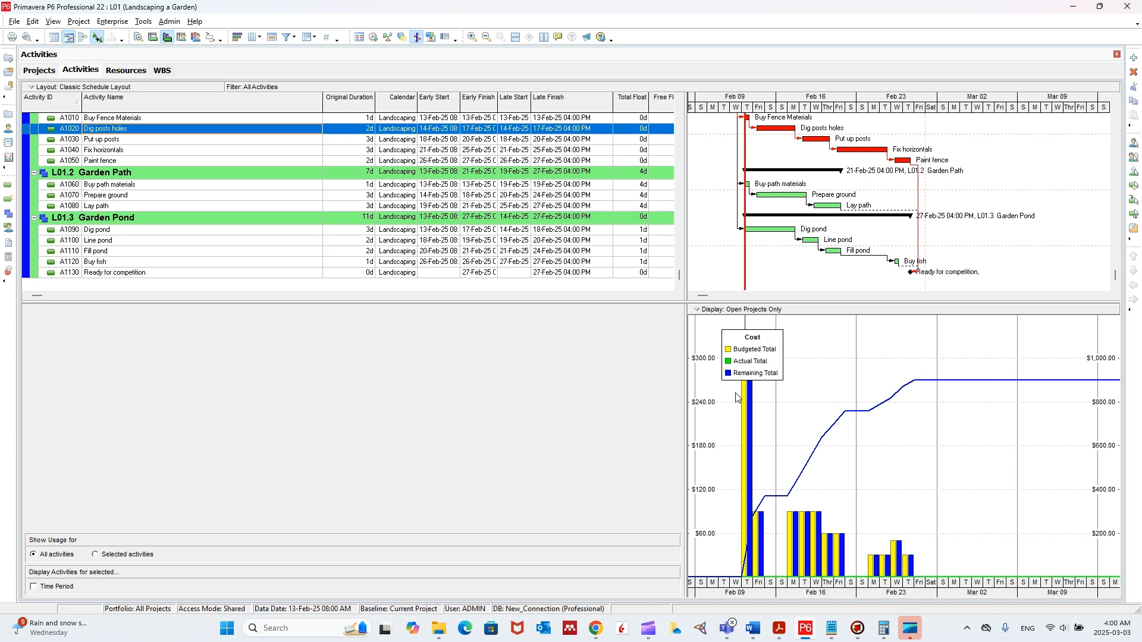
drag(804, 589, 871, 589)
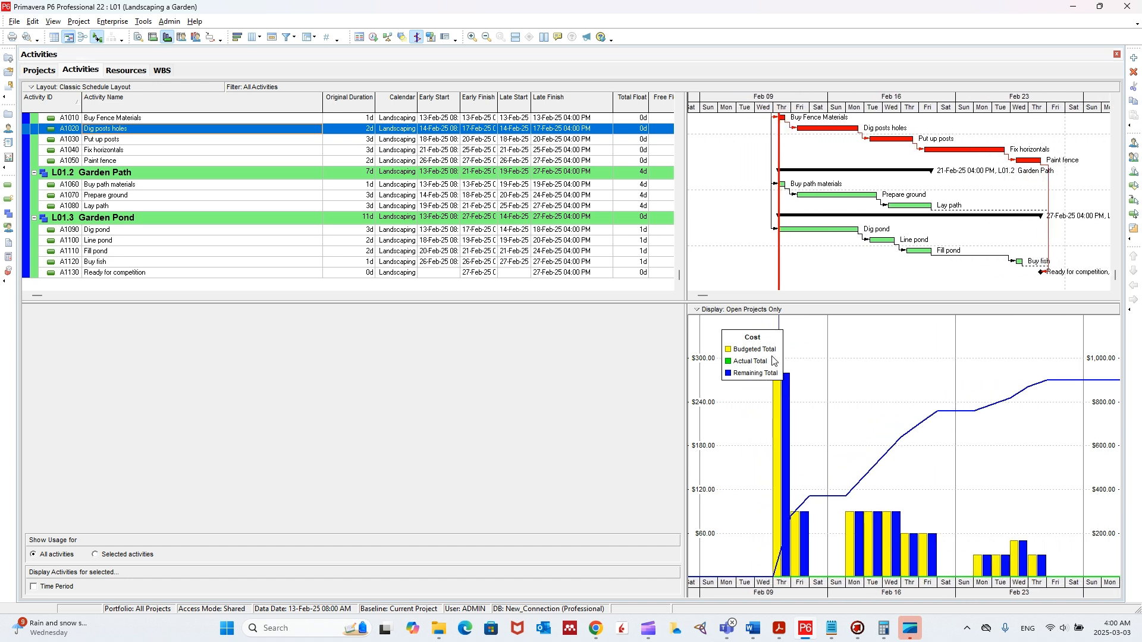
drag(773, 368, 756, 364)
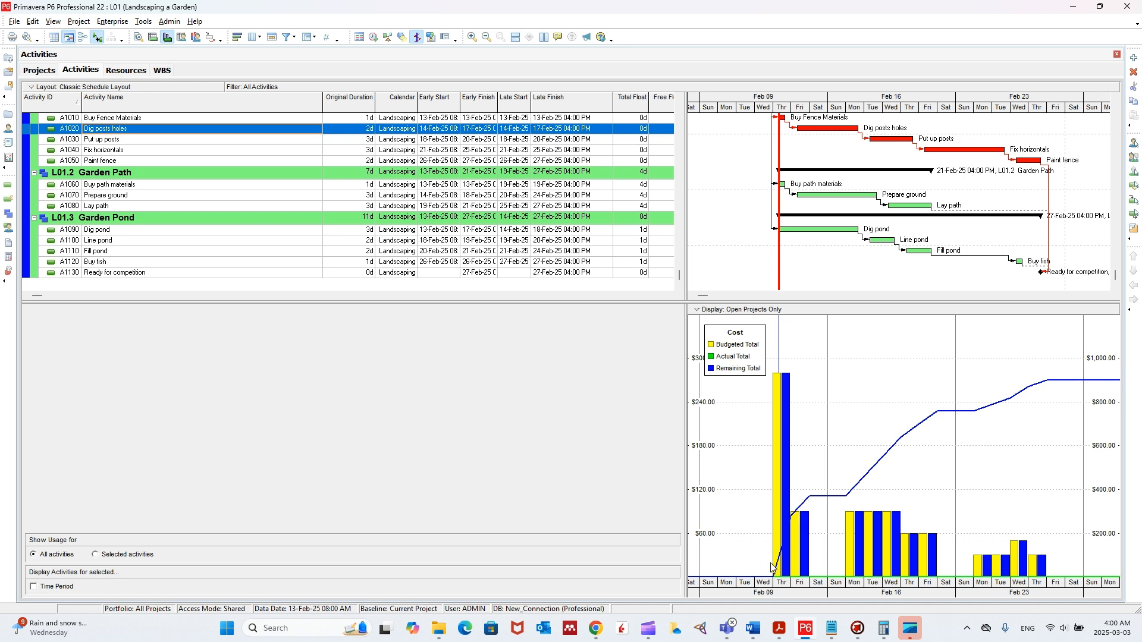
Step: Show the activity usage spreadsheet with wider day columns and examine the daily planned and remaining costs of all activities
click(153, 40)
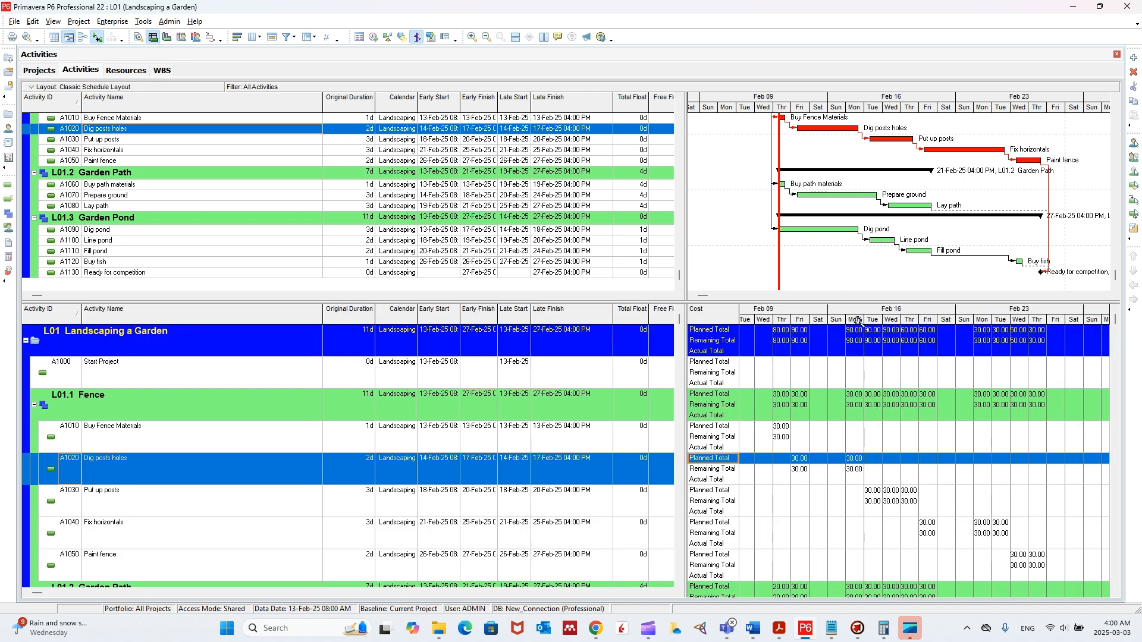
drag(857, 321, 872, 333)
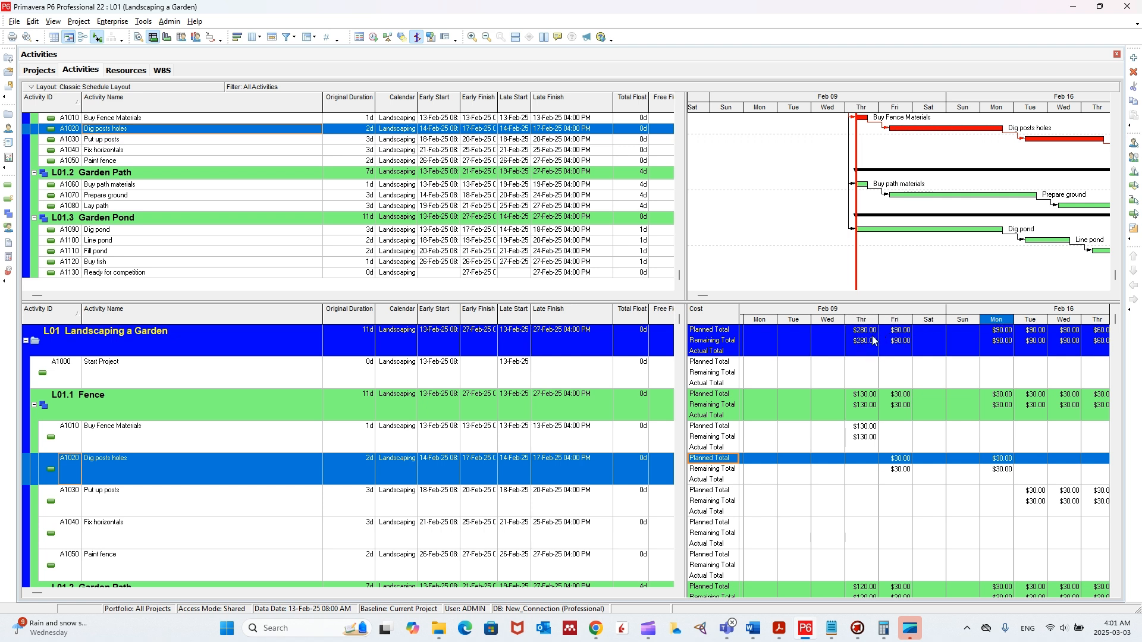
scroll(865, 368, down, 1)
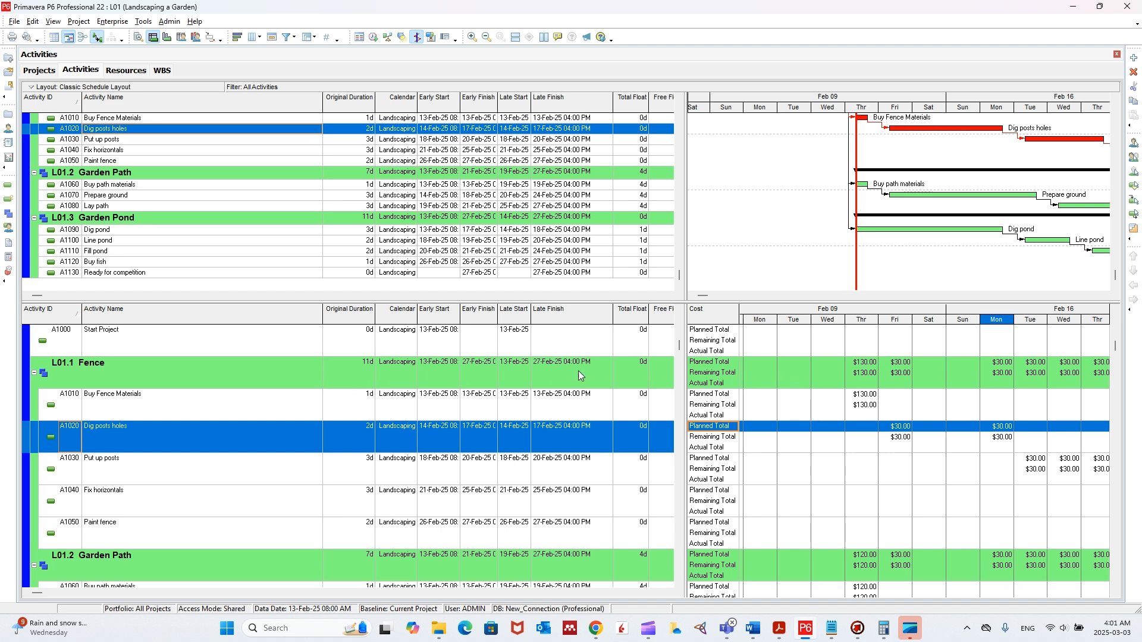
scroll(177, 413, down, 4)
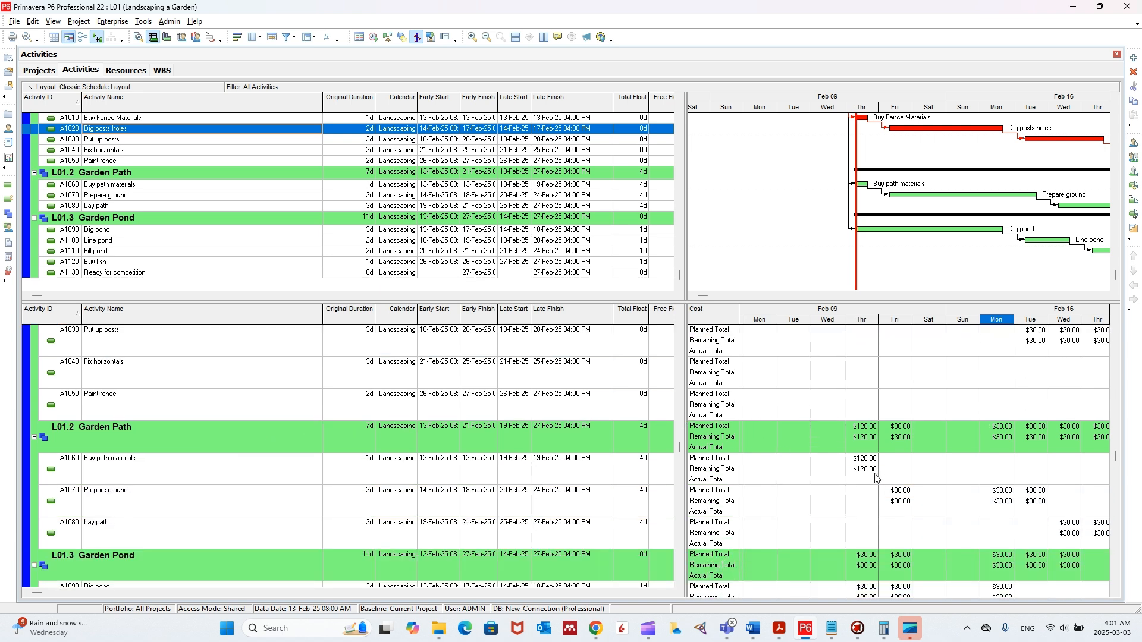
scroll(186, 466, down, 4)
scroll(816, 452, up, 6)
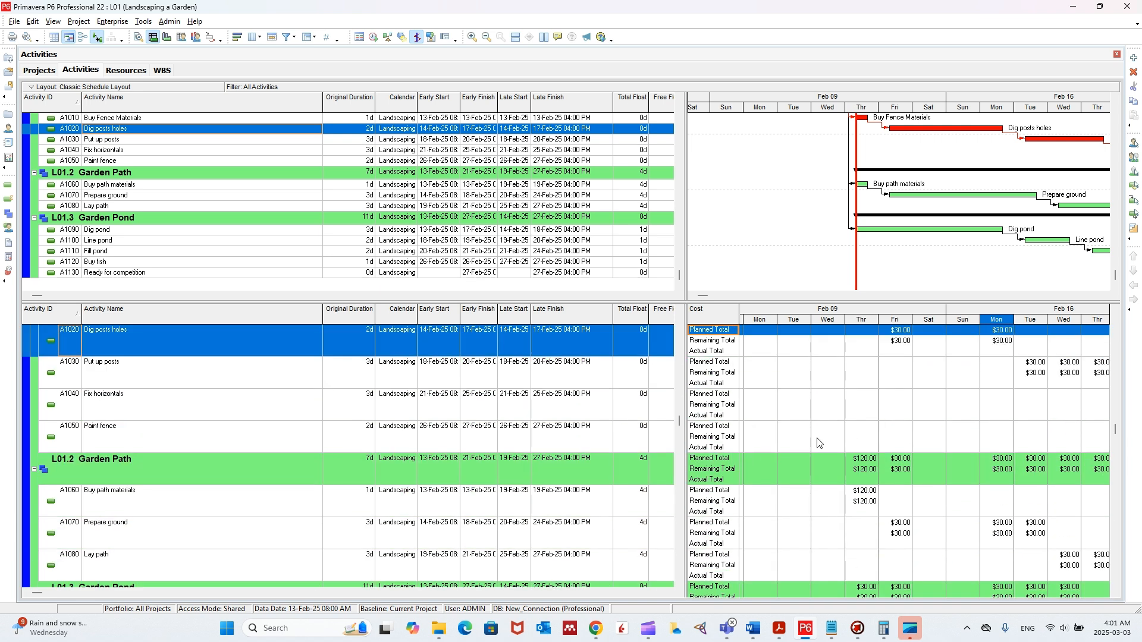
scroll(817, 442, up, 4)
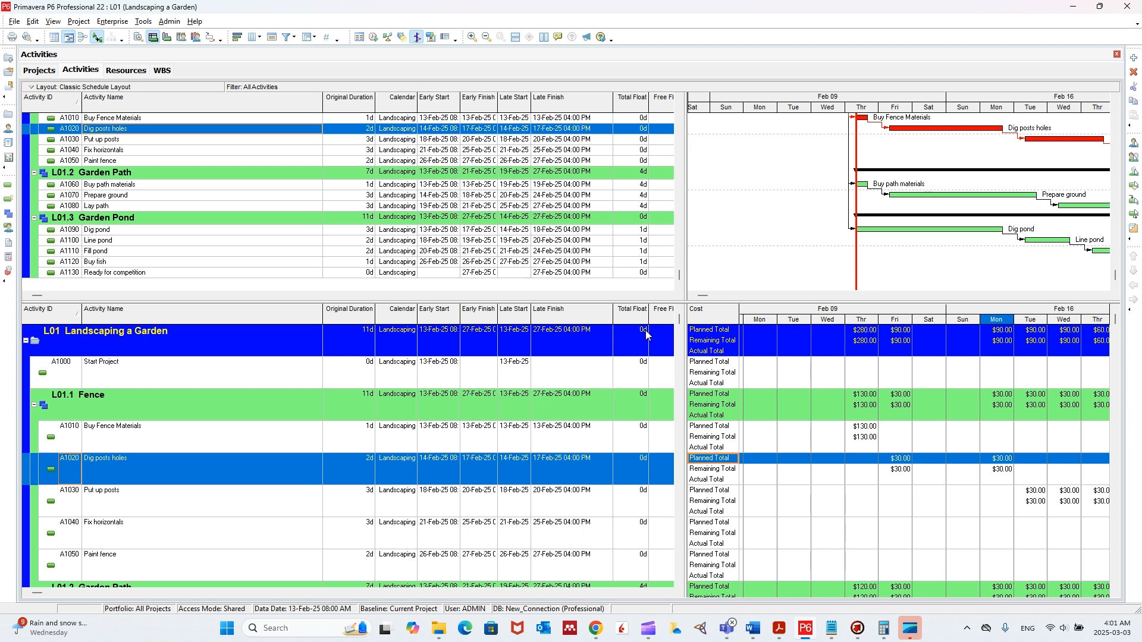
Step: Return to the activity usage profile and compress the timescale to fit the whole project's cost S-curve
click(167, 37)
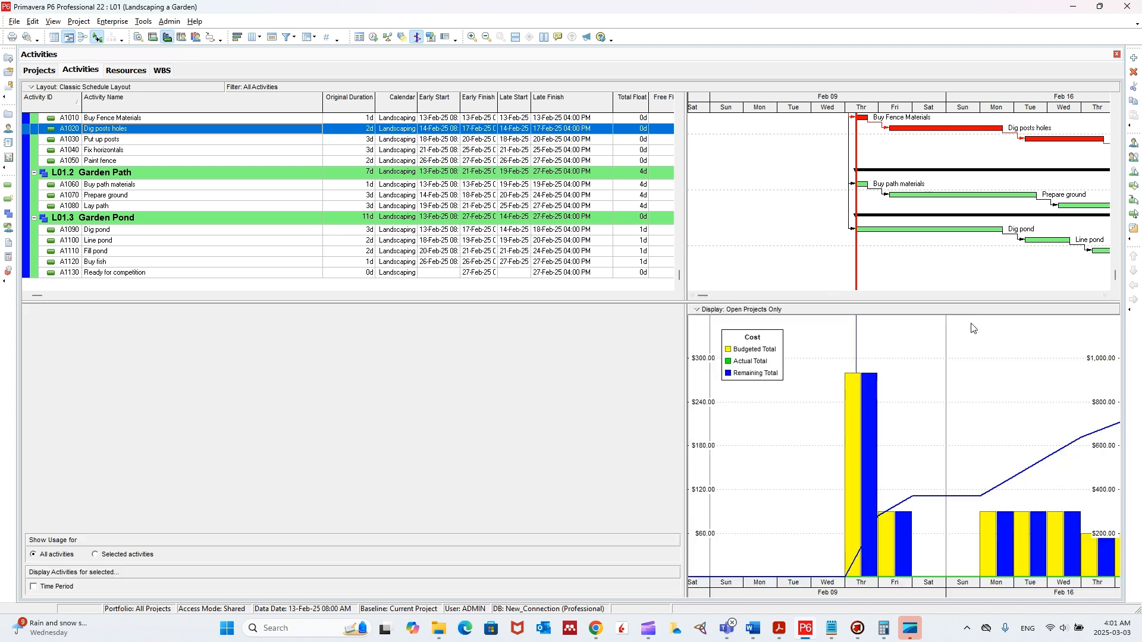
drag(1005, 588, 820, 589)
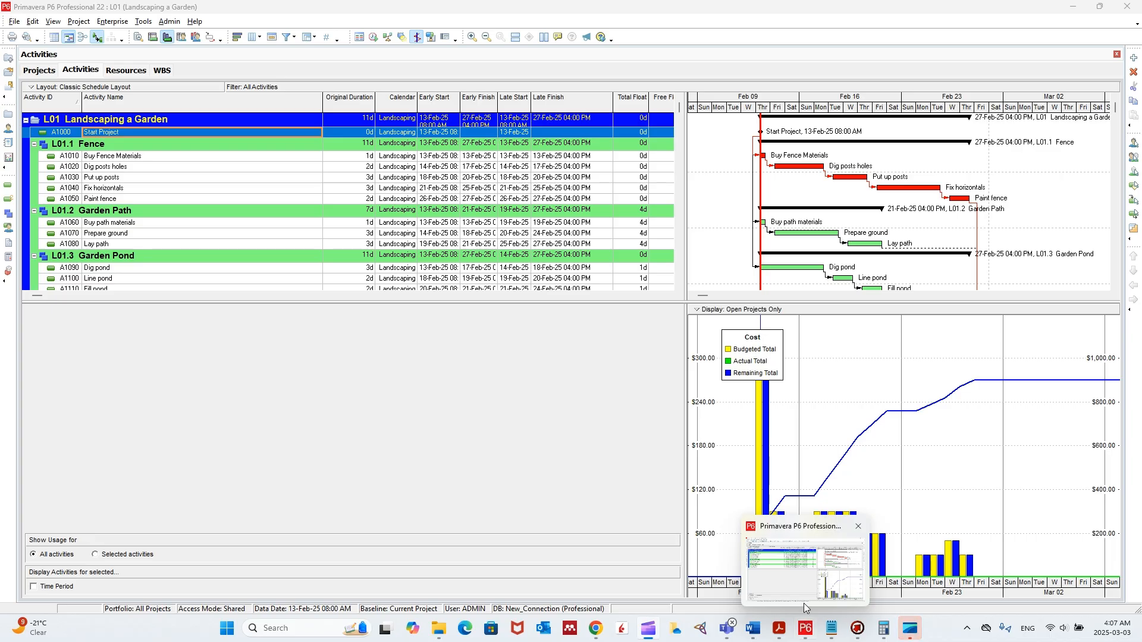
Step: Check the overhead cost task in the Word workshop document and switch back to Primavera P6
click(753, 628)
scroll(483, 262, up, 1)
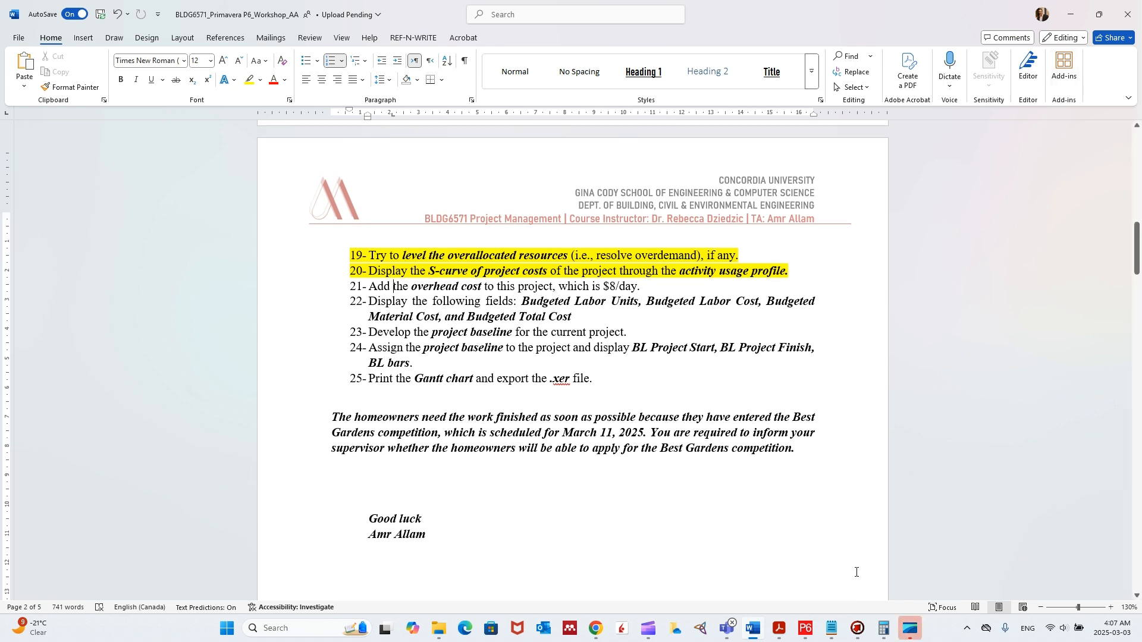
click(813, 629)
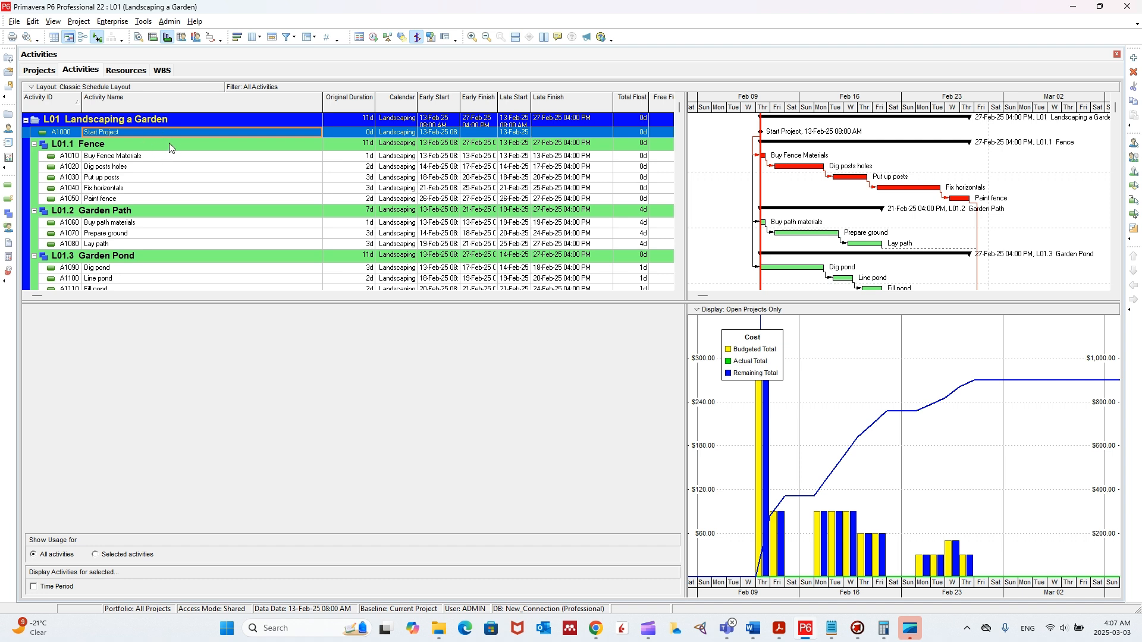
Step: Add an activity named "Overhead costs" directly below Start Project
click(1134, 57)
text(Over)
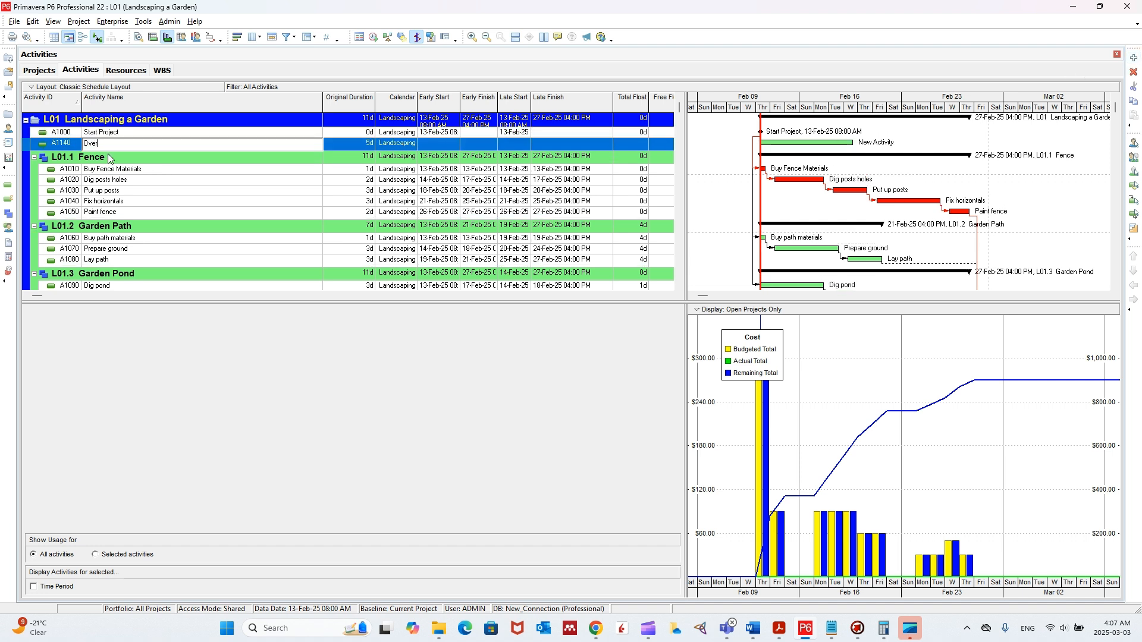
text(head ac)
key(Return)
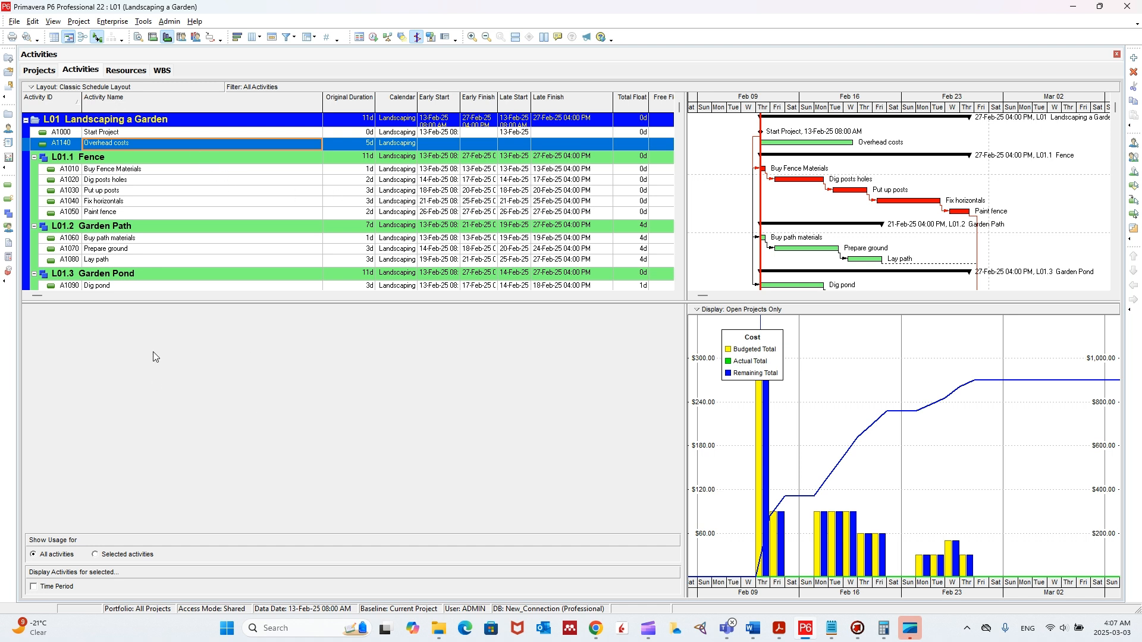
Step: Show the activity details below the schedule and set the Overhead costs activity type to Level of Effort
click(138, 37)
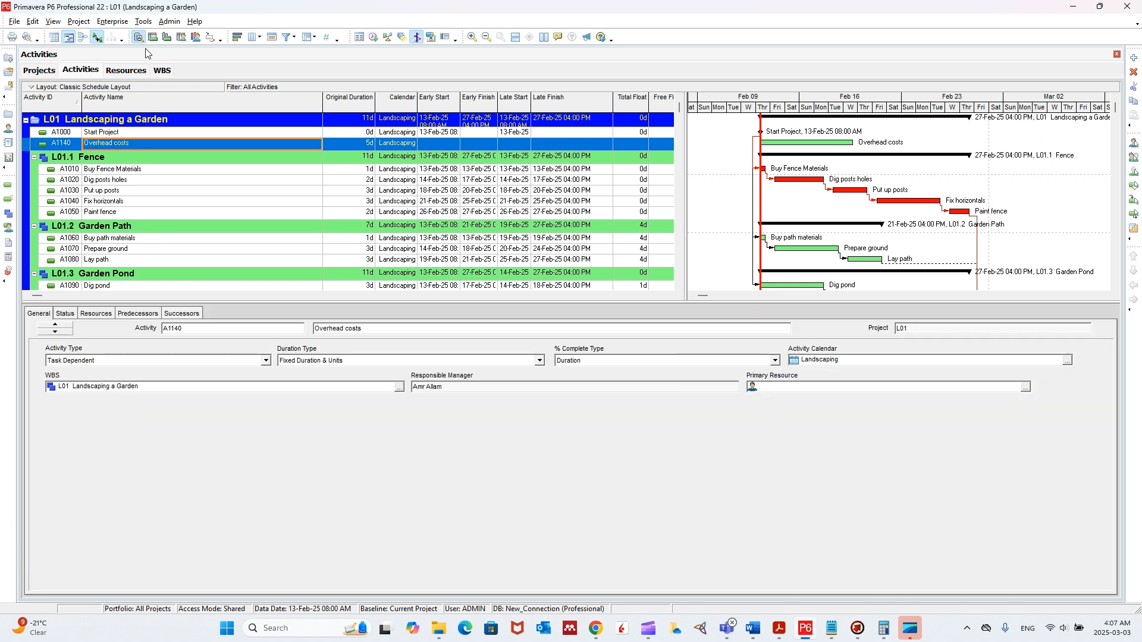
click(53, 24)
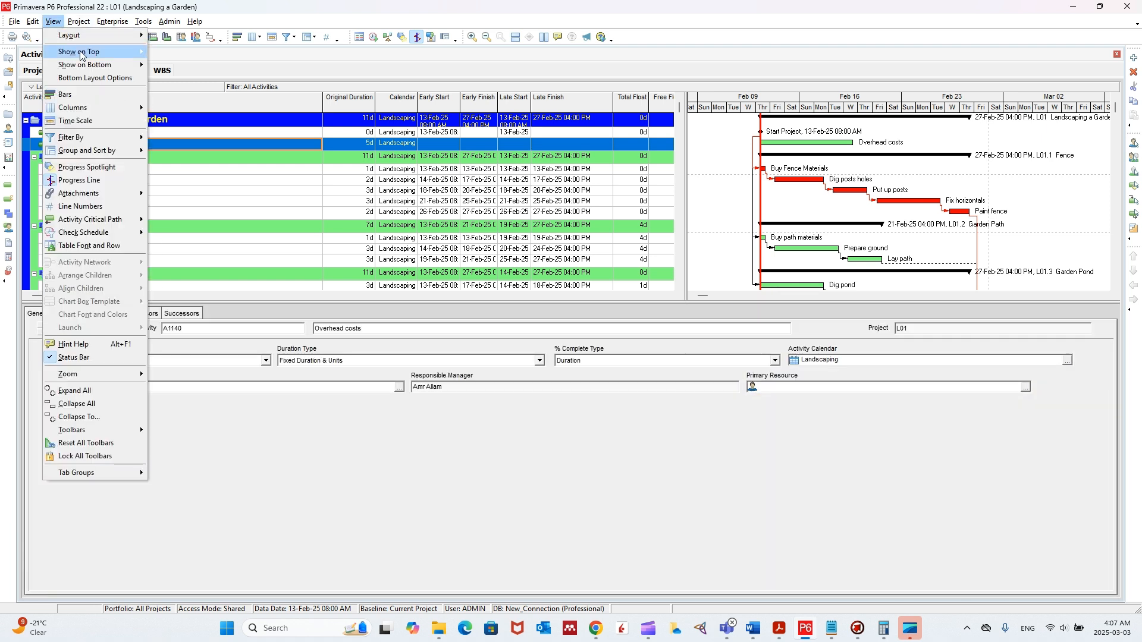
mouse_move(91, 70)
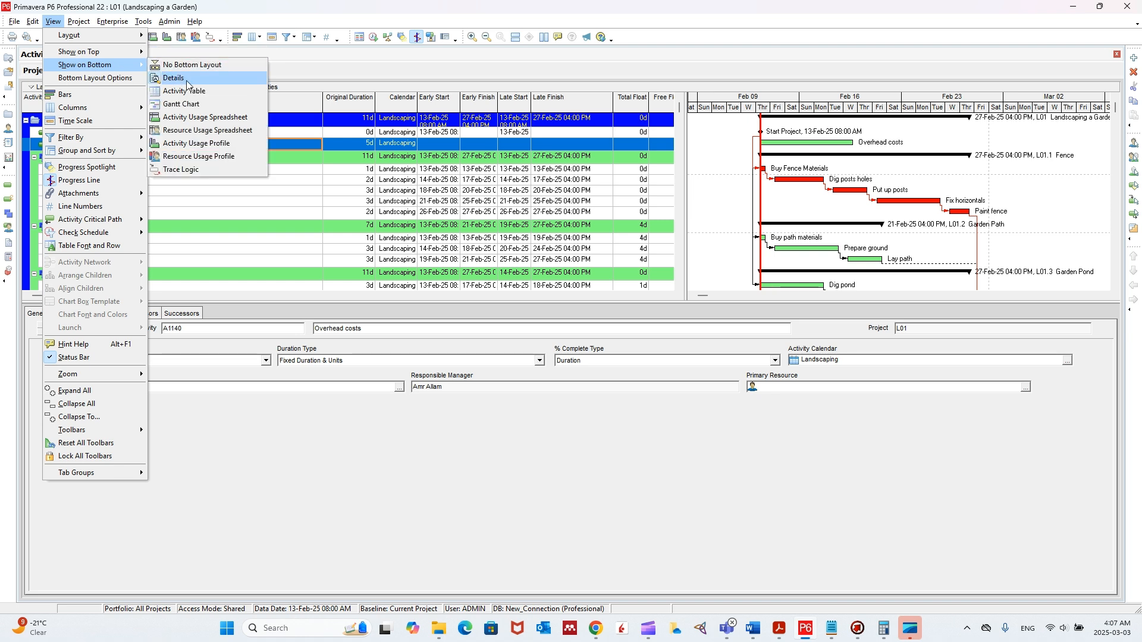
click(187, 84)
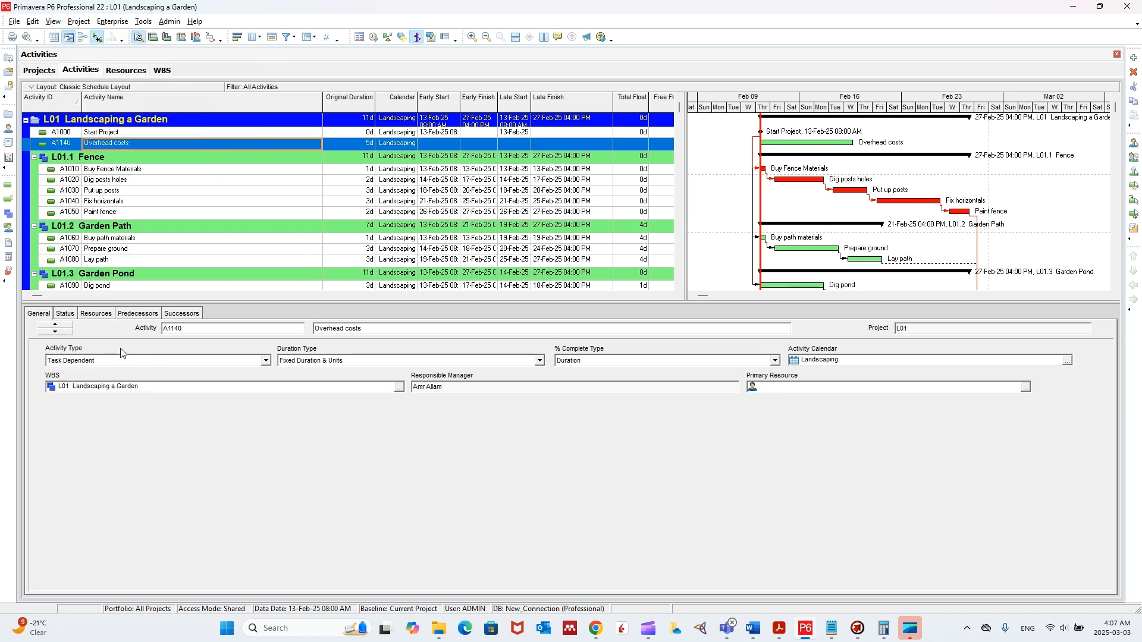
click(102, 363)
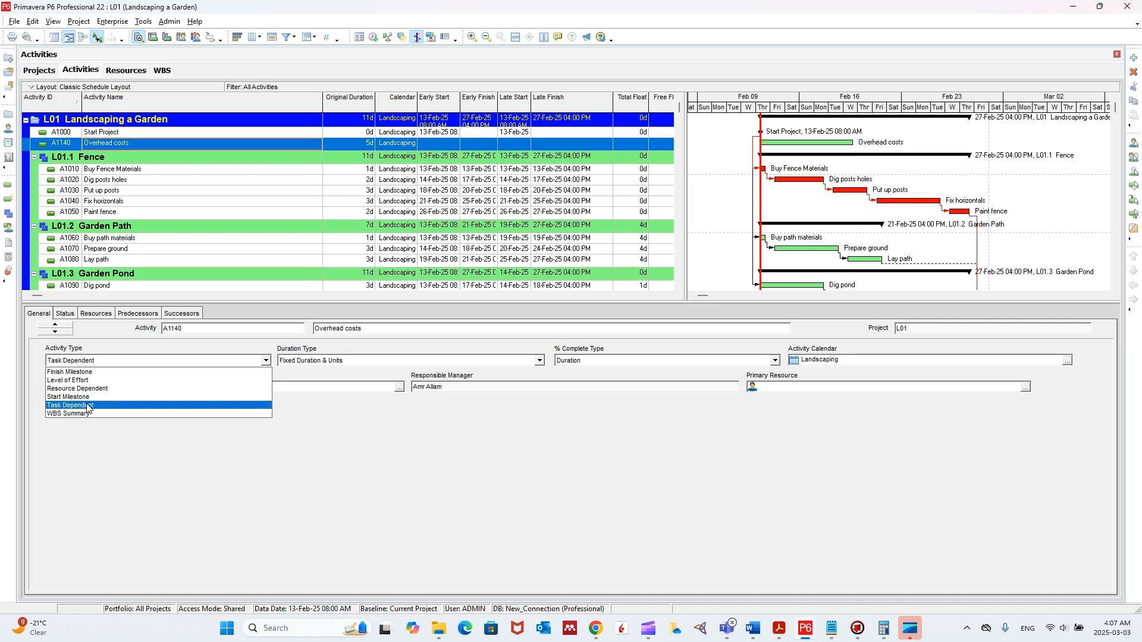
click(87, 380)
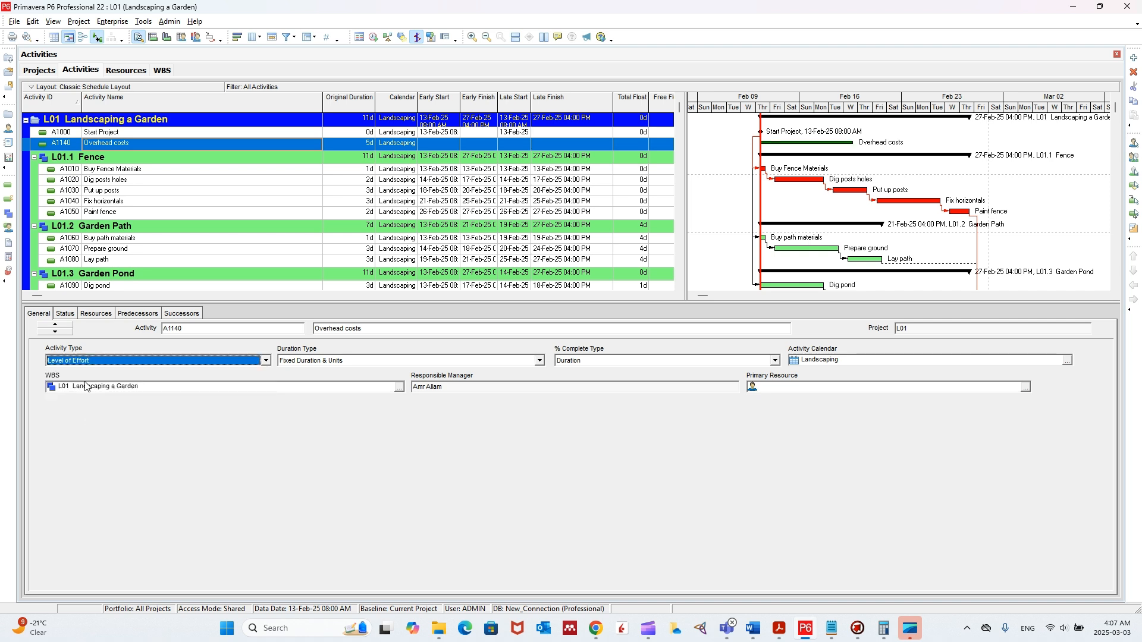
click(131, 148)
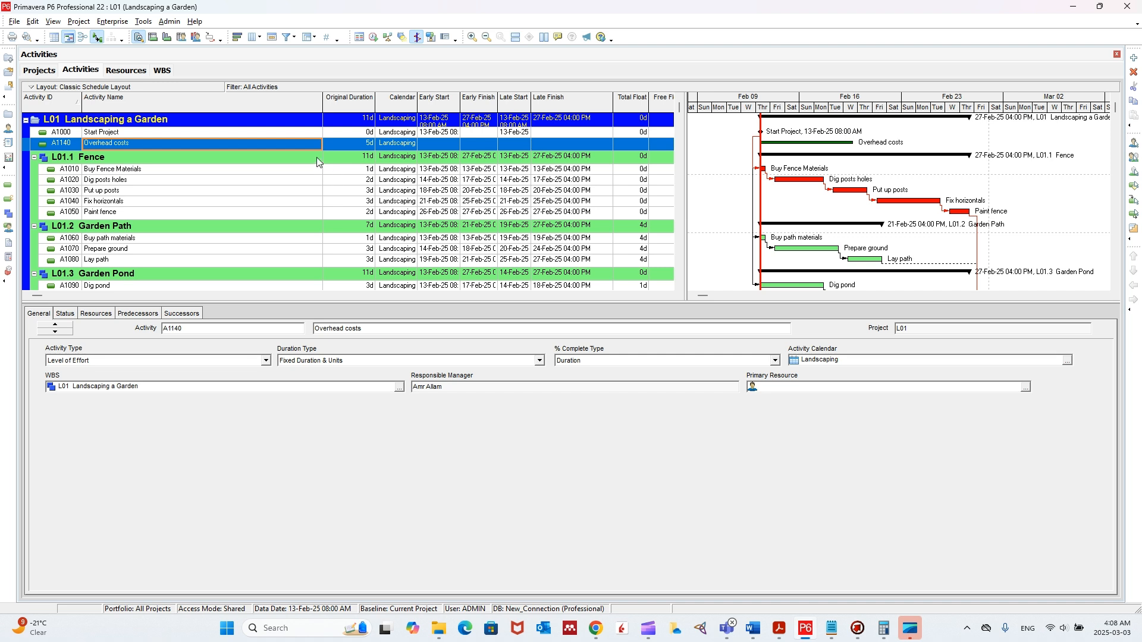
Step: Assign Start Project (A1000) as a predecessor of the Overhead costs activity
click(127, 314)
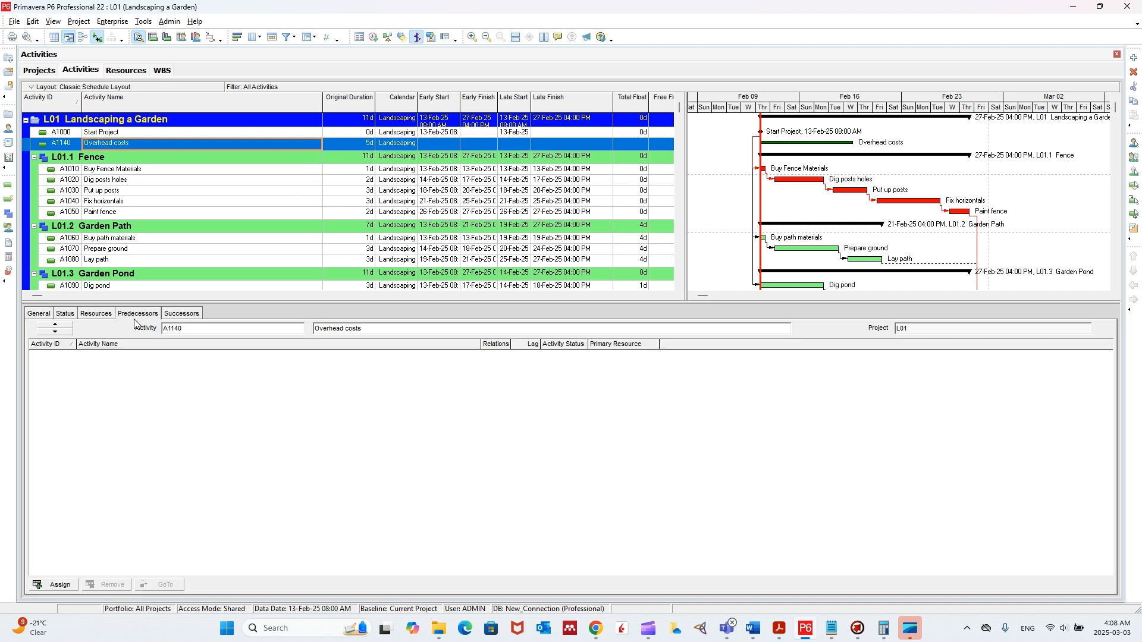
click(37, 585)
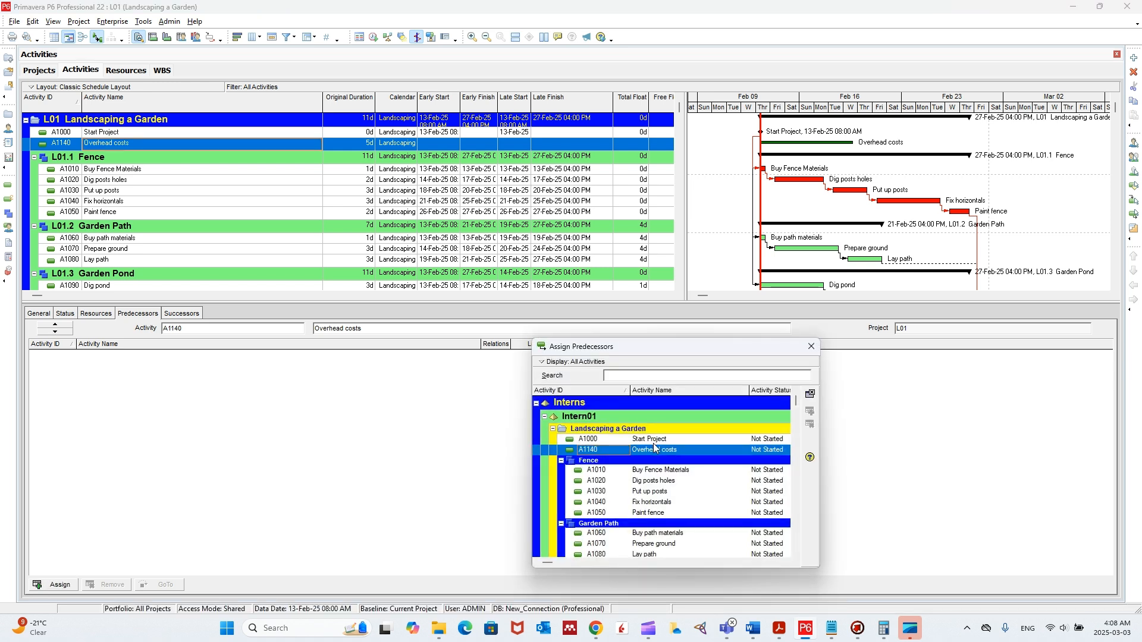
double_click(652, 442)
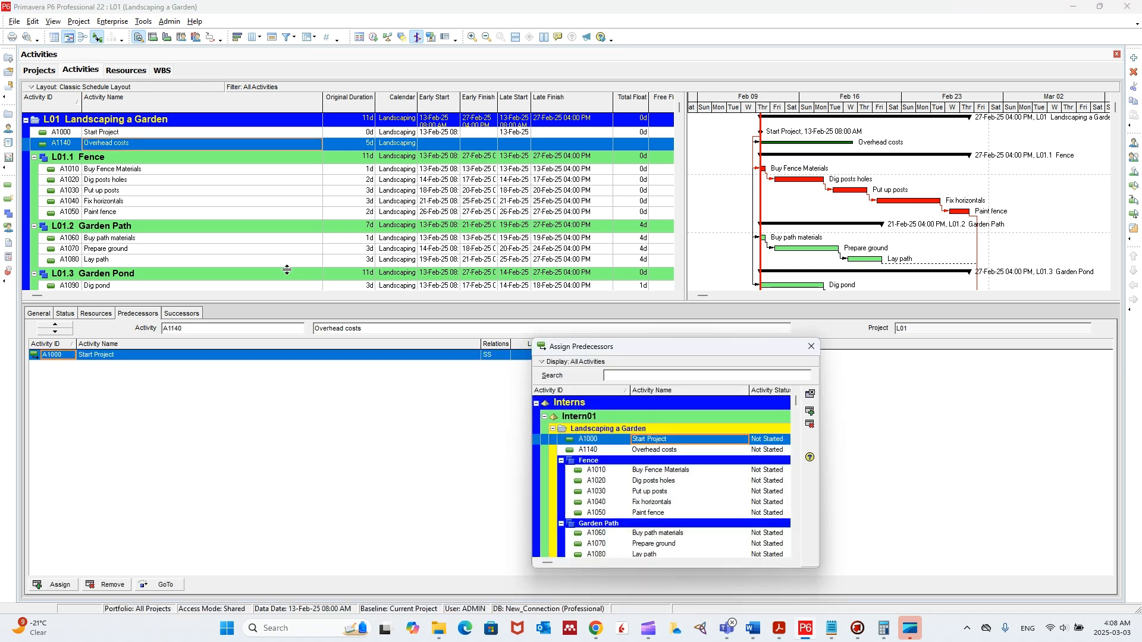
Step: Assign Ready for competition (A1130) as another predecessor of Overhead costs and schedule the project with its own data date
click(181, 315)
scroll(645, 504, down, 3)
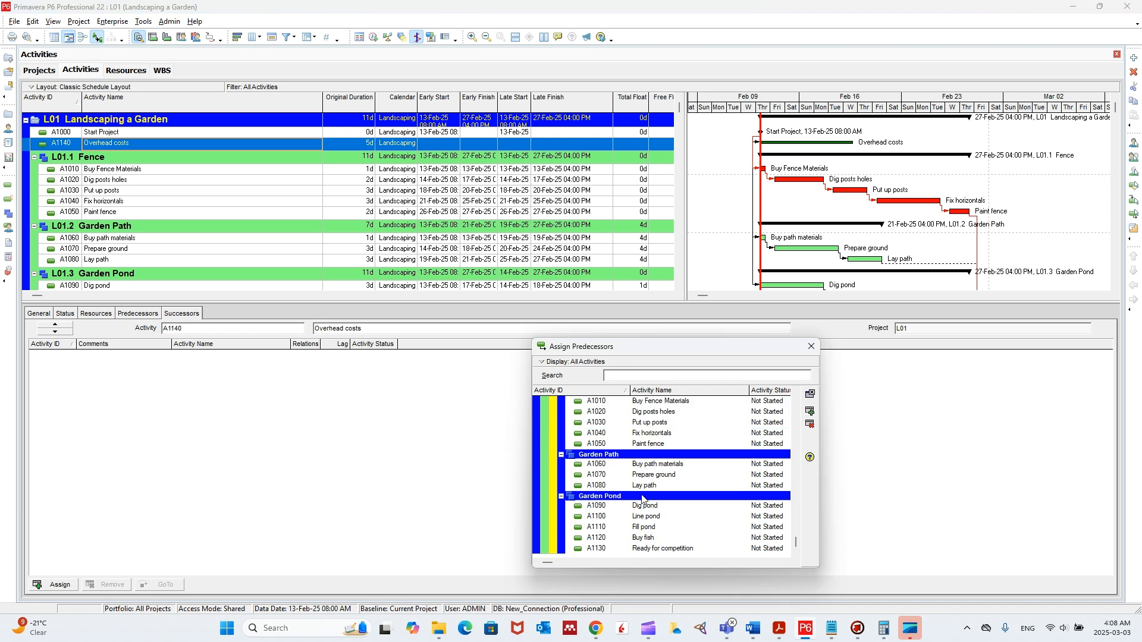
click(674, 550)
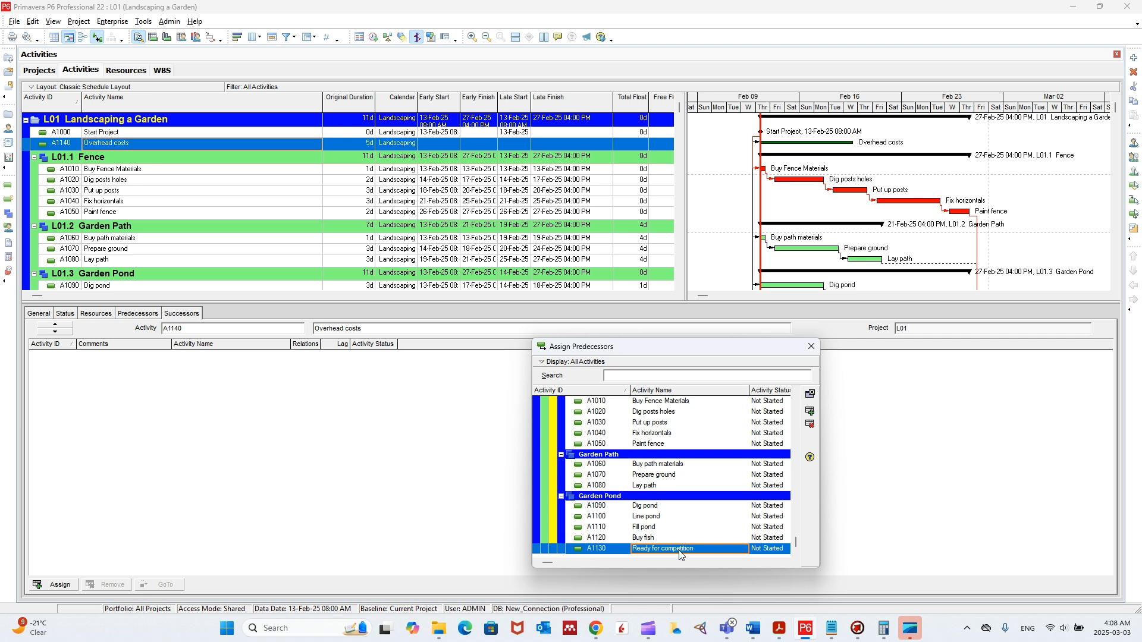
double_click(679, 550)
click(811, 346)
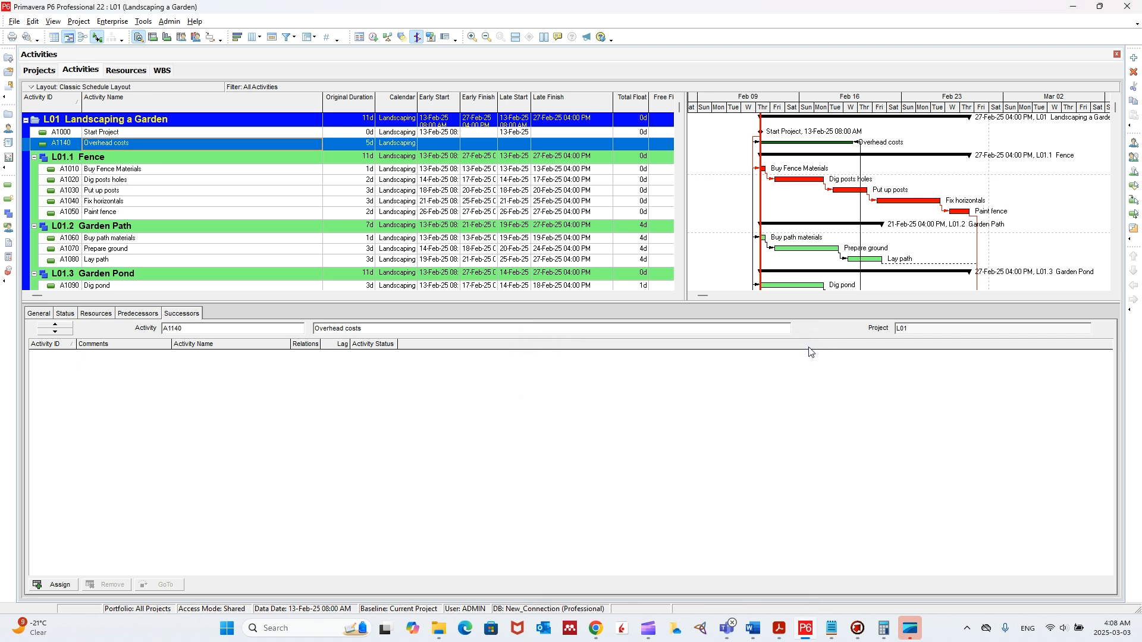
key(F9)
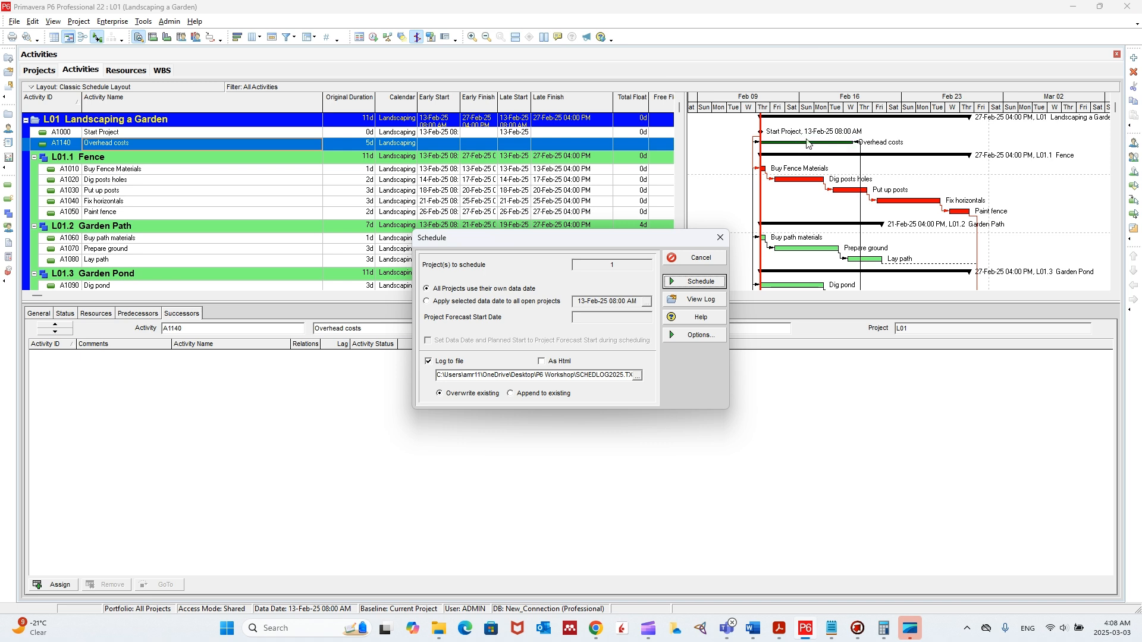
key(Return)
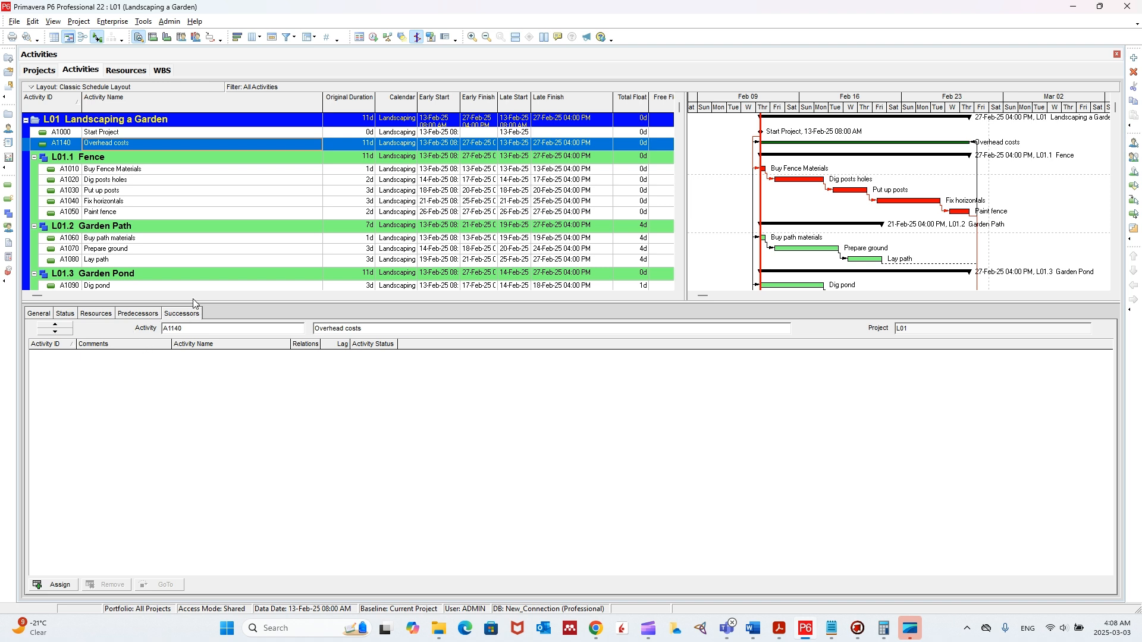
Step: Add a new resource below LABORER in the resource list with ID OC and name "Overhead Costs"
click(122, 70)
click(83, 71)
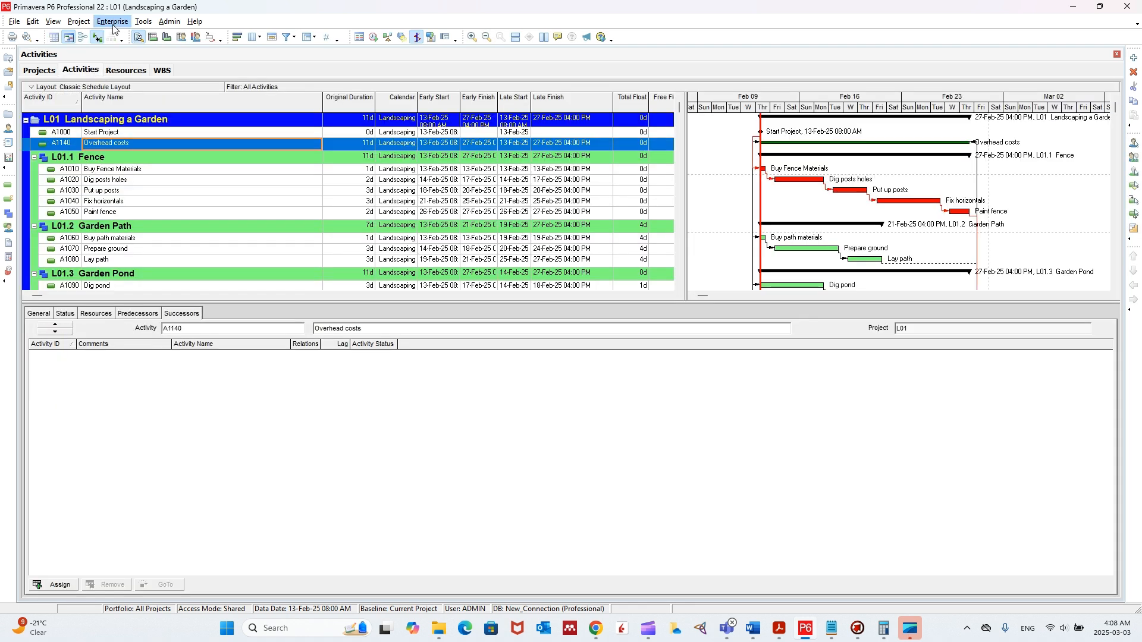
click(106, 24)
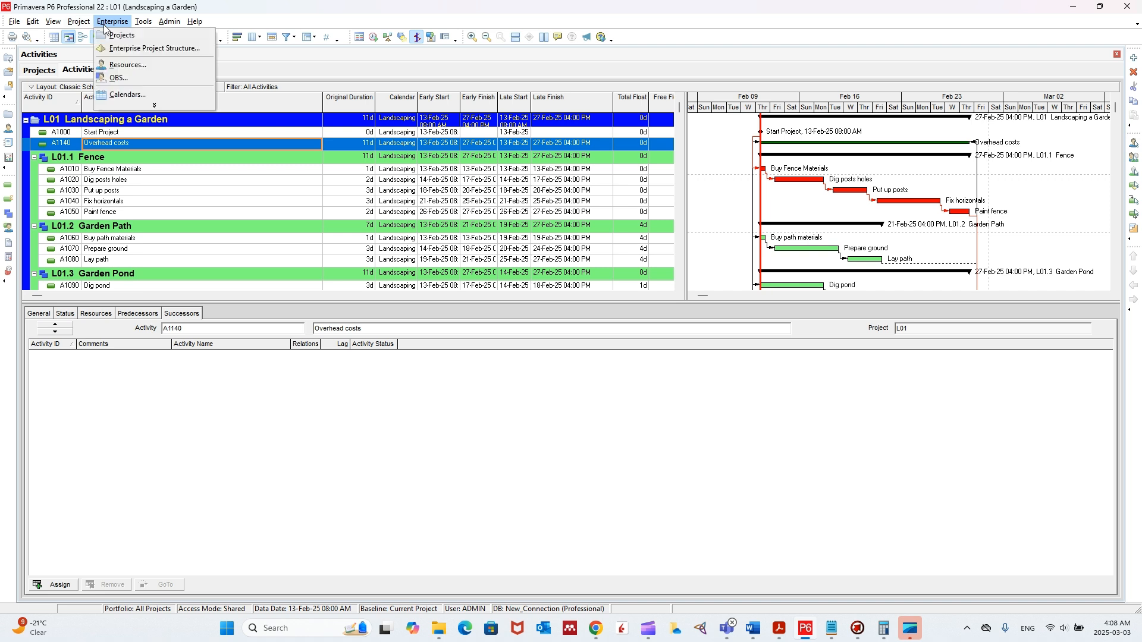
click(128, 65)
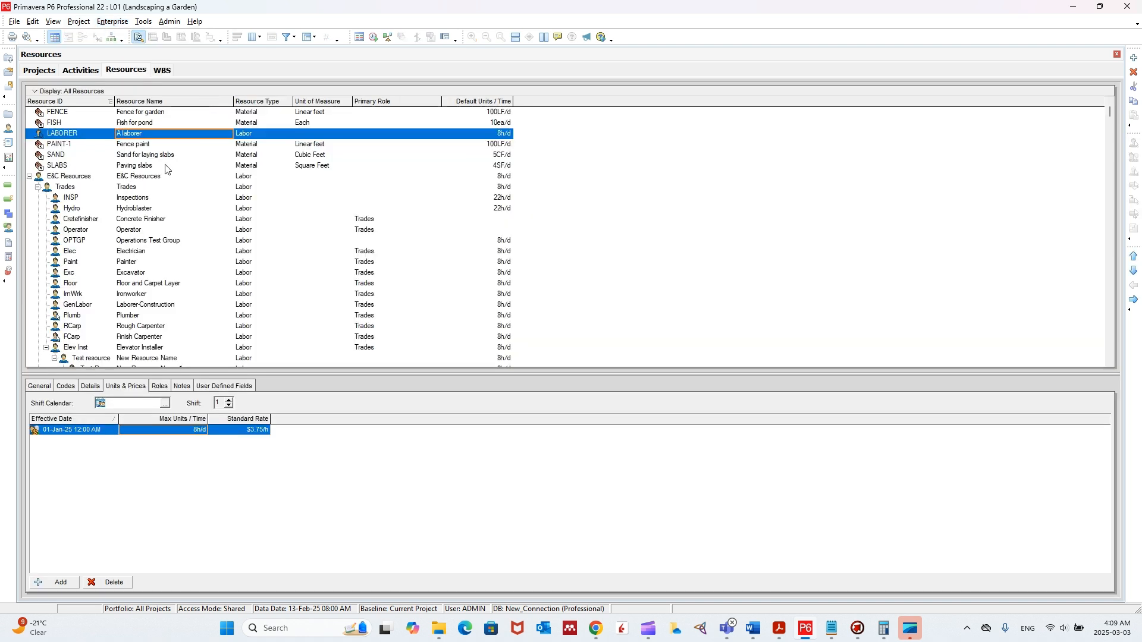
click(1134, 57)
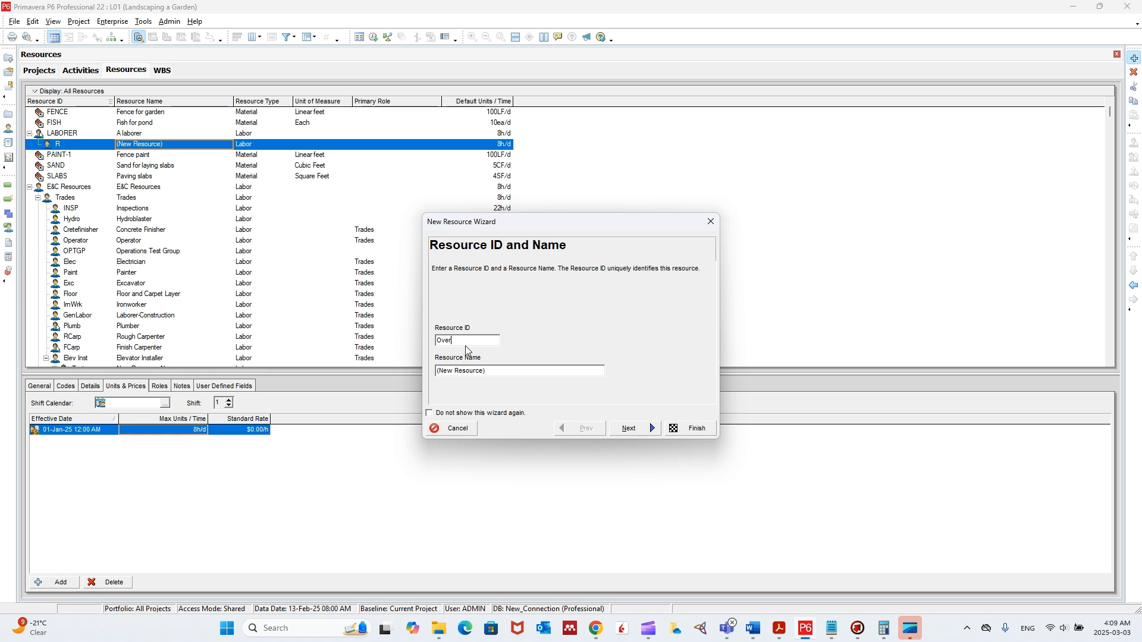
drag(472, 343, 406, 340)
text(OC)
key(Tab)
text(Overhead Costs)
click(652, 428)
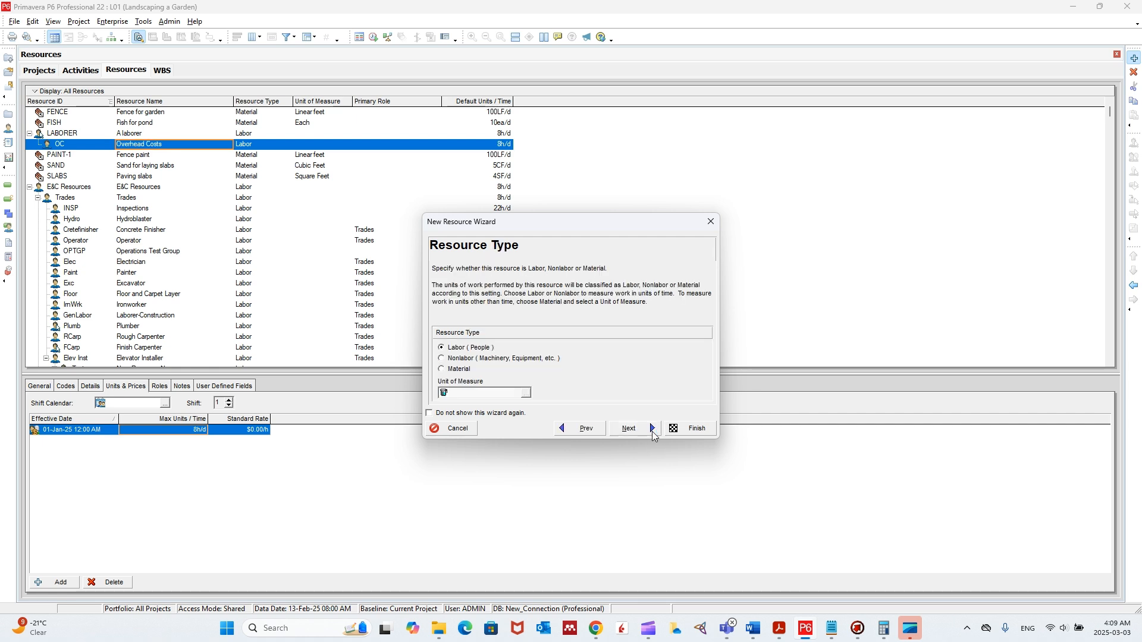
Step: Keep Labor as the resource type of the new Overhead Costs resource and continue to its units and prices
click(461, 358)
click(456, 347)
click(630, 428)
Step: Set the price per unit of the Overhead Costs resource to $8/h
click(484, 355)
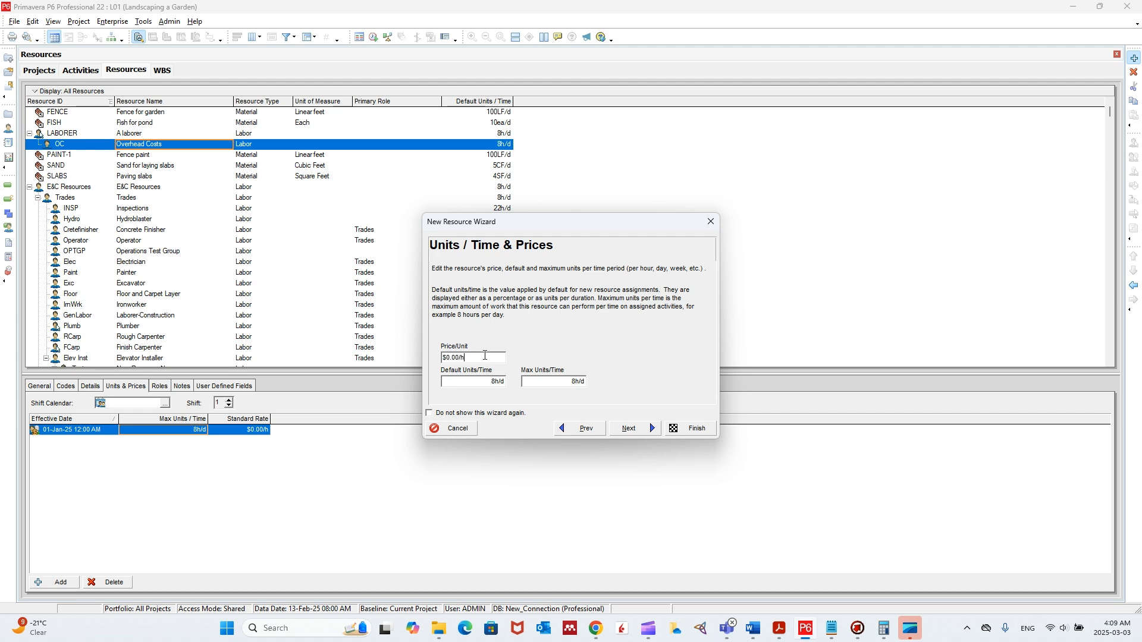
text(8)
click(478, 381)
click(630, 432)
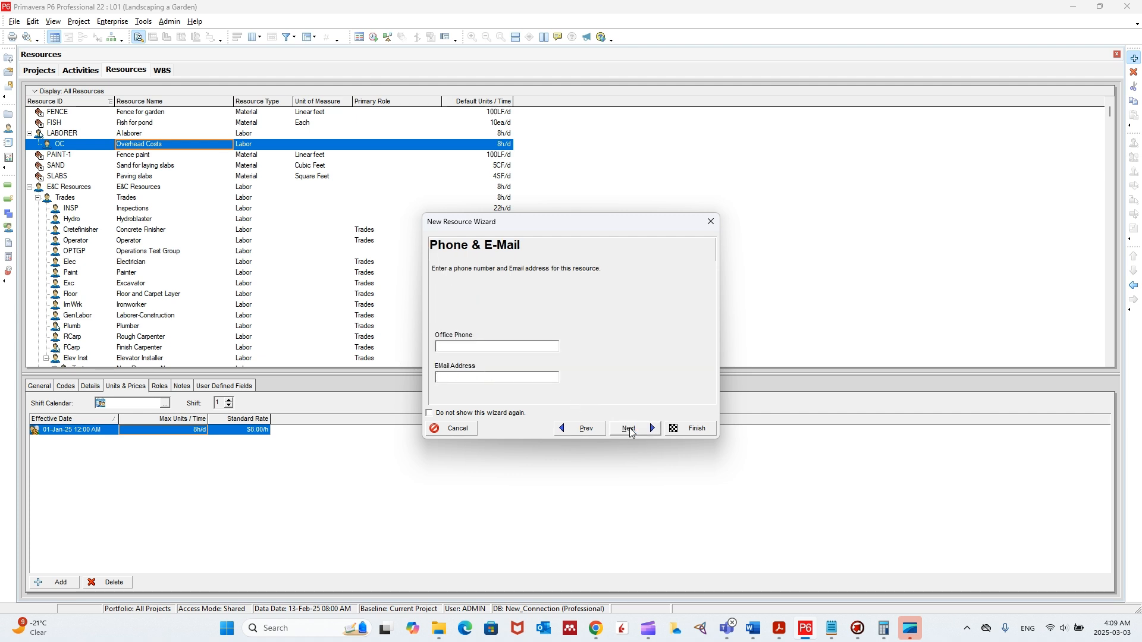
click(588, 429)
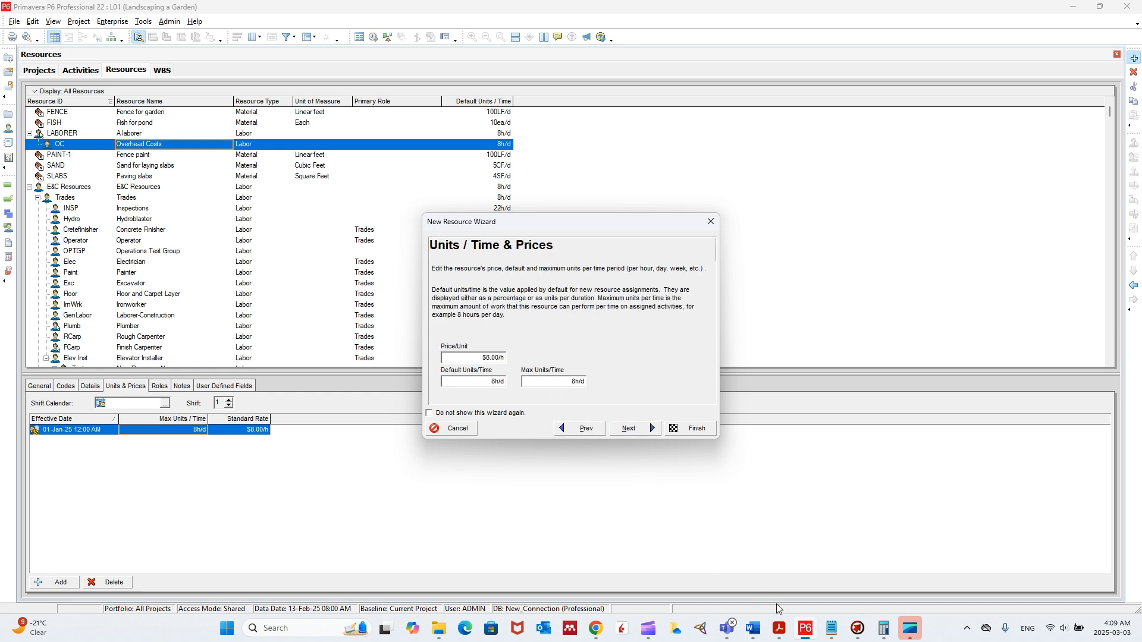
Step: Check the overhead cost in the Word workshop document, then return to Primavera P6 and set the resource's price to $1/h
click(763, 626)
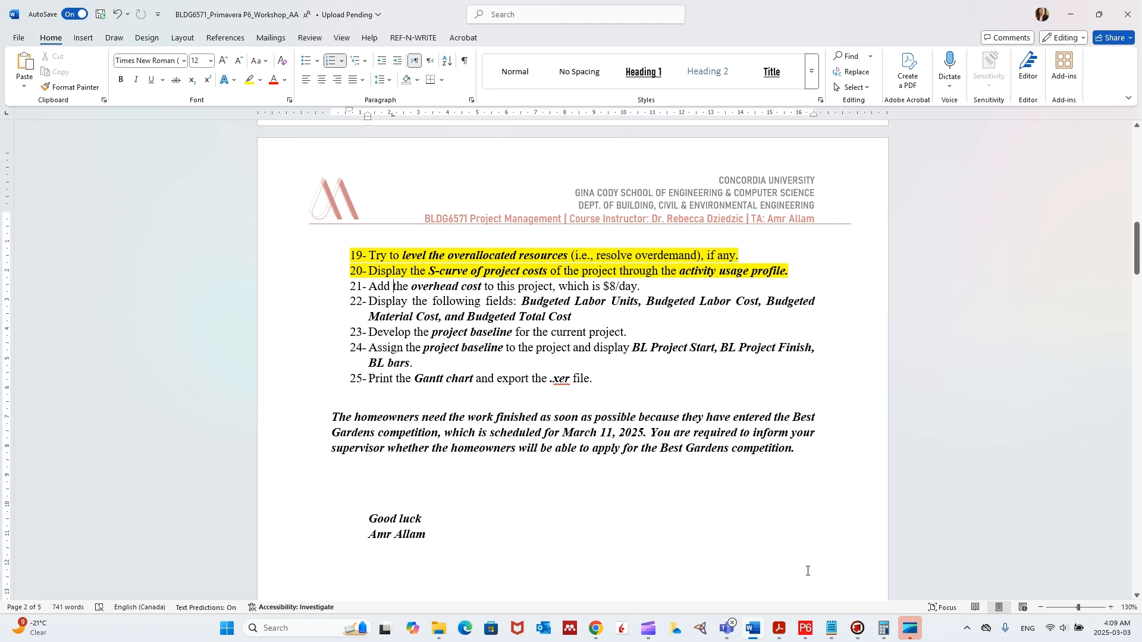
click(809, 629)
click(485, 361)
double_click(485, 361)
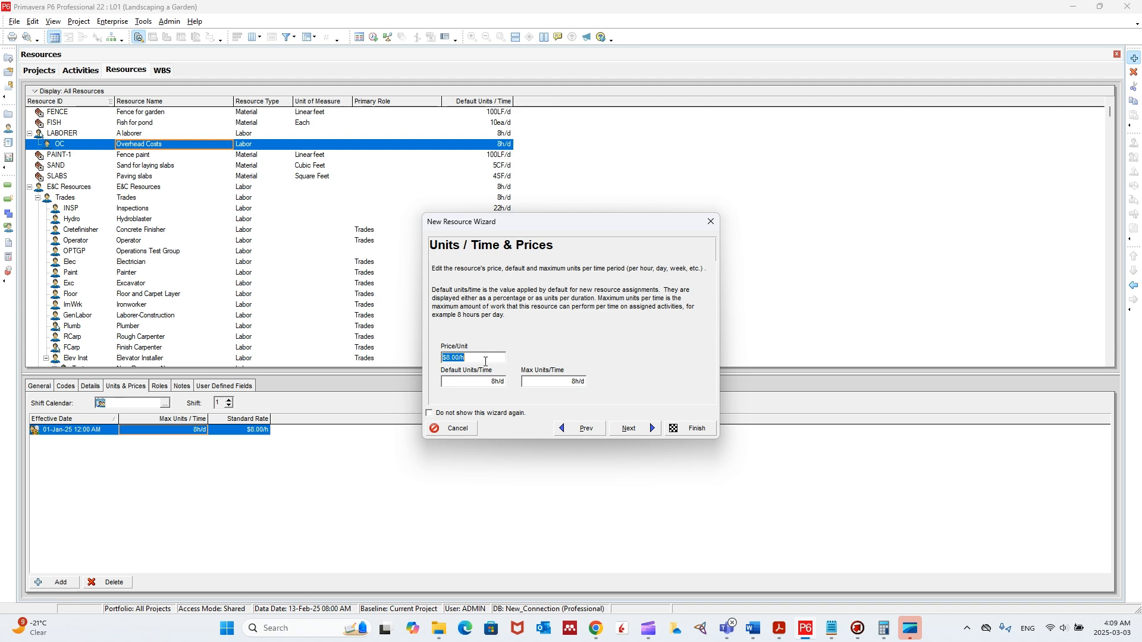
text(1)
Step: Finish creating the Overhead Costs resource with the remaining defaults and outdent it to the same level as LABORER
click(630, 429)
click(629, 429)
click(629, 428)
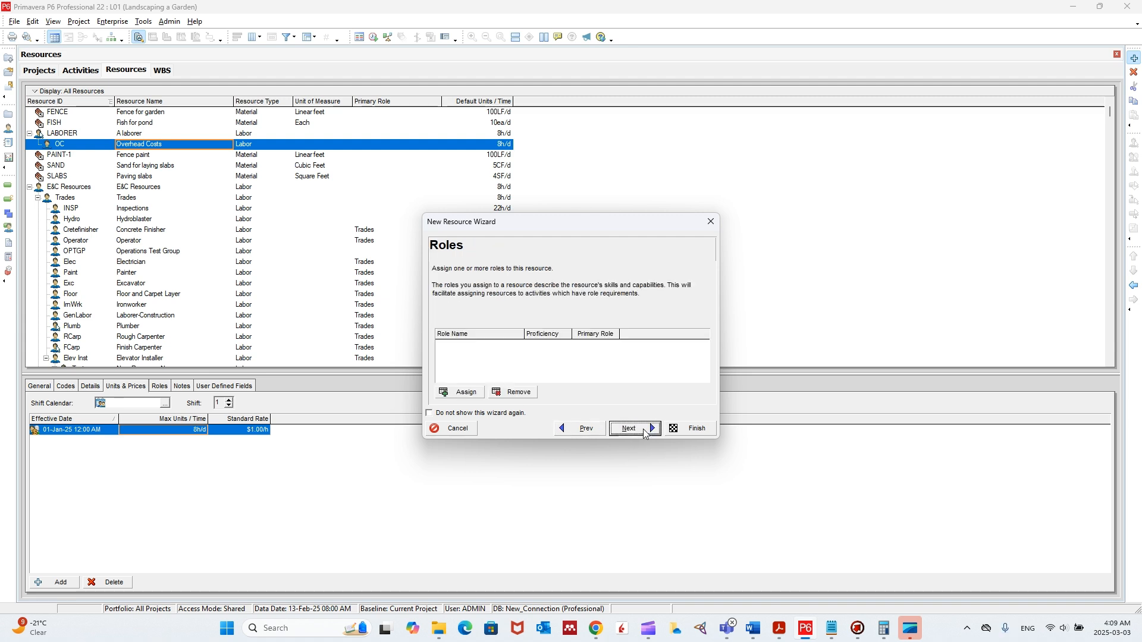
key(Return)
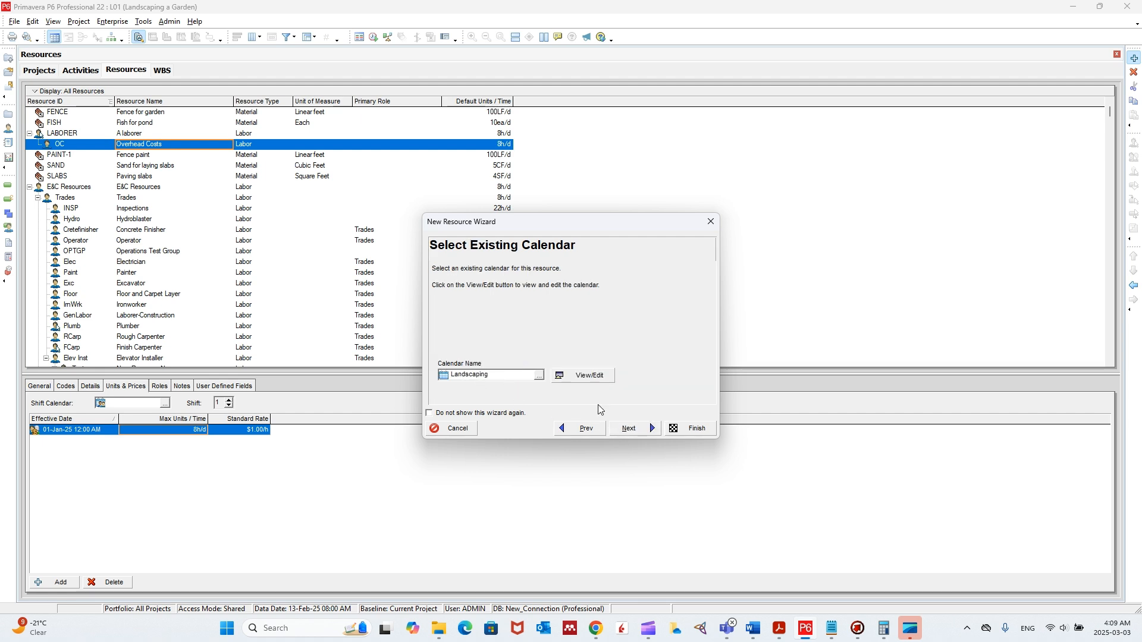
click(689, 428)
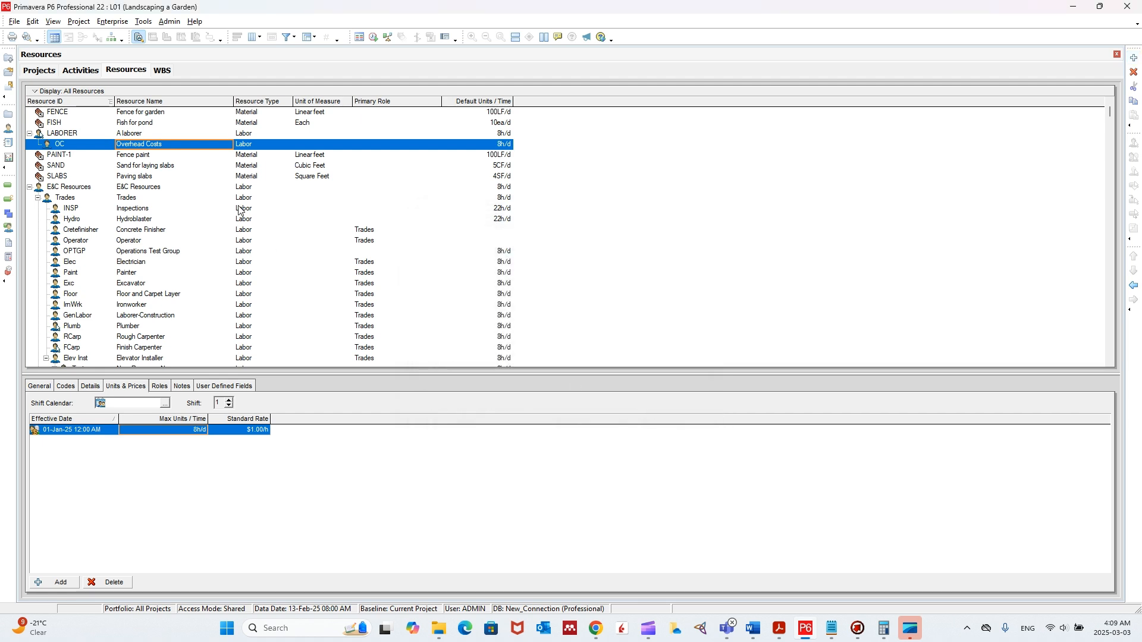
click(1132, 283)
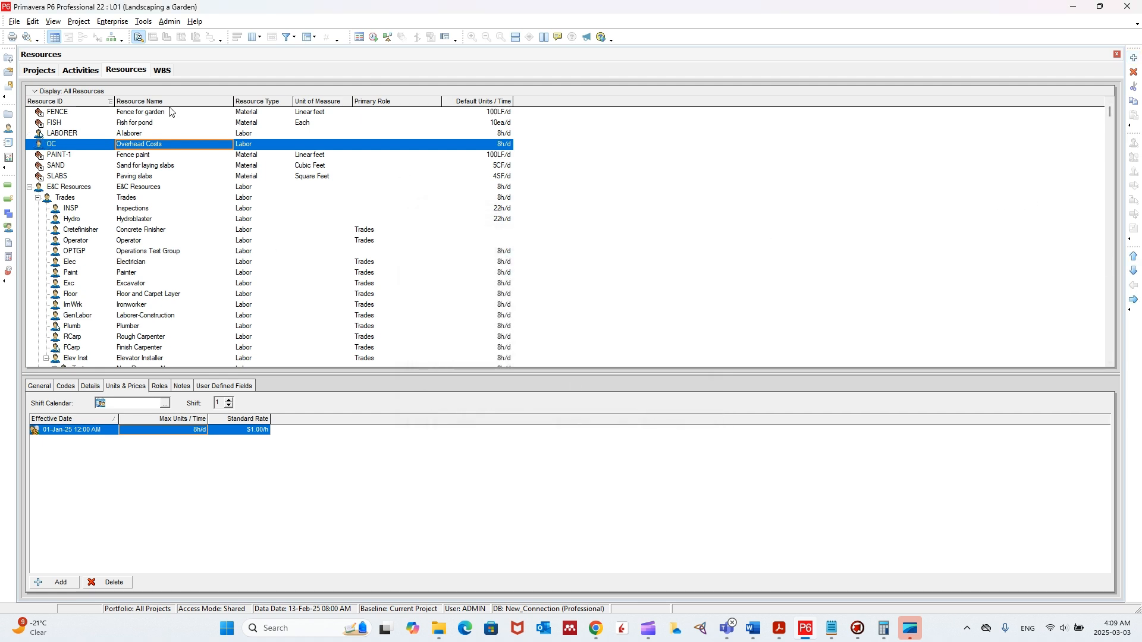
Step: Assign the OC Overhead Costs resource to the Overhead costs activity, filtering the resource list by All Resources
click(88, 72)
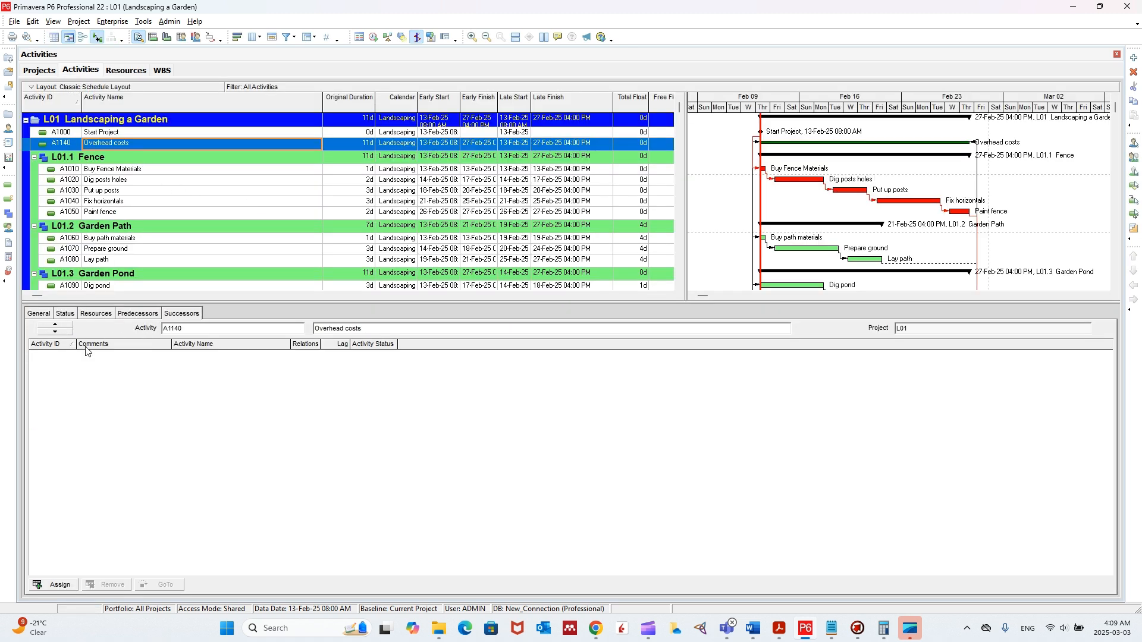
click(109, 315)
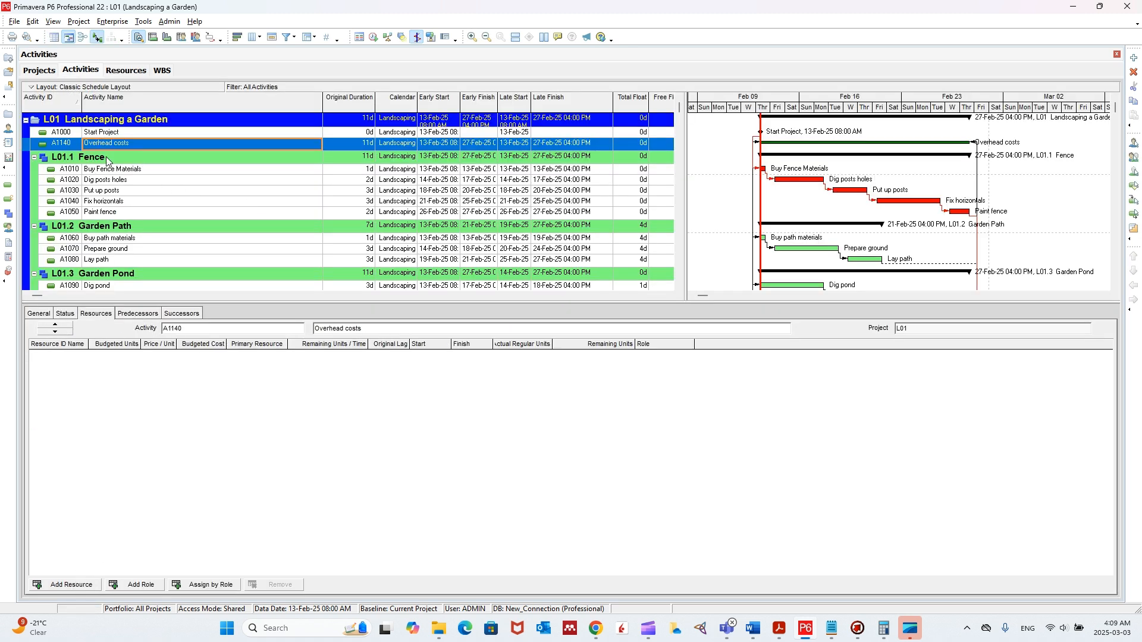
click(67, 584)
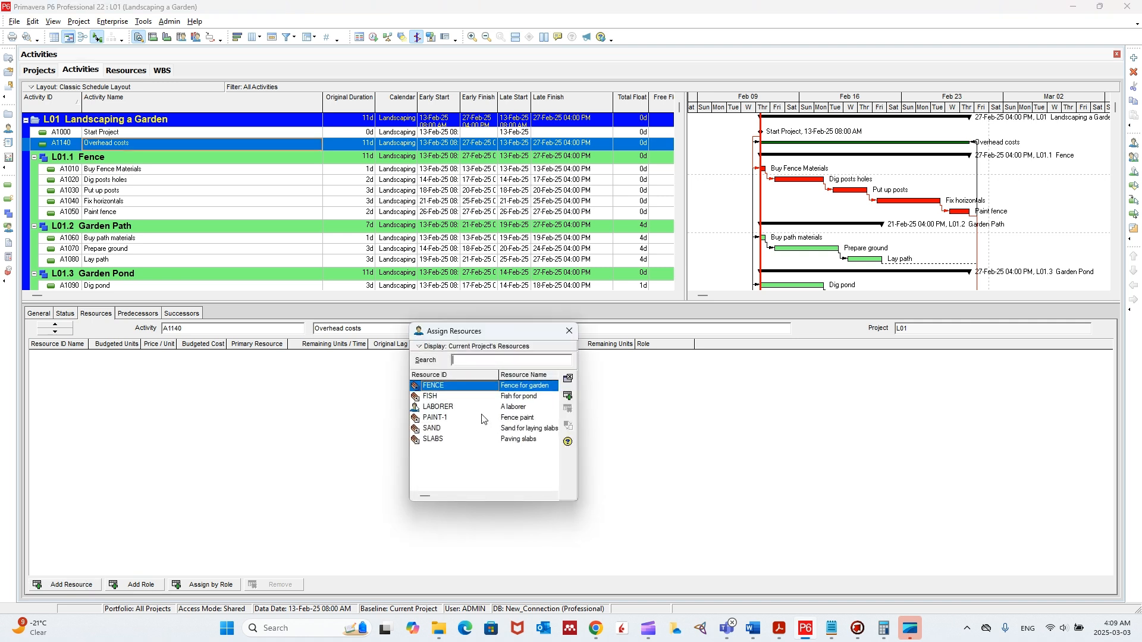
click(452, 346)
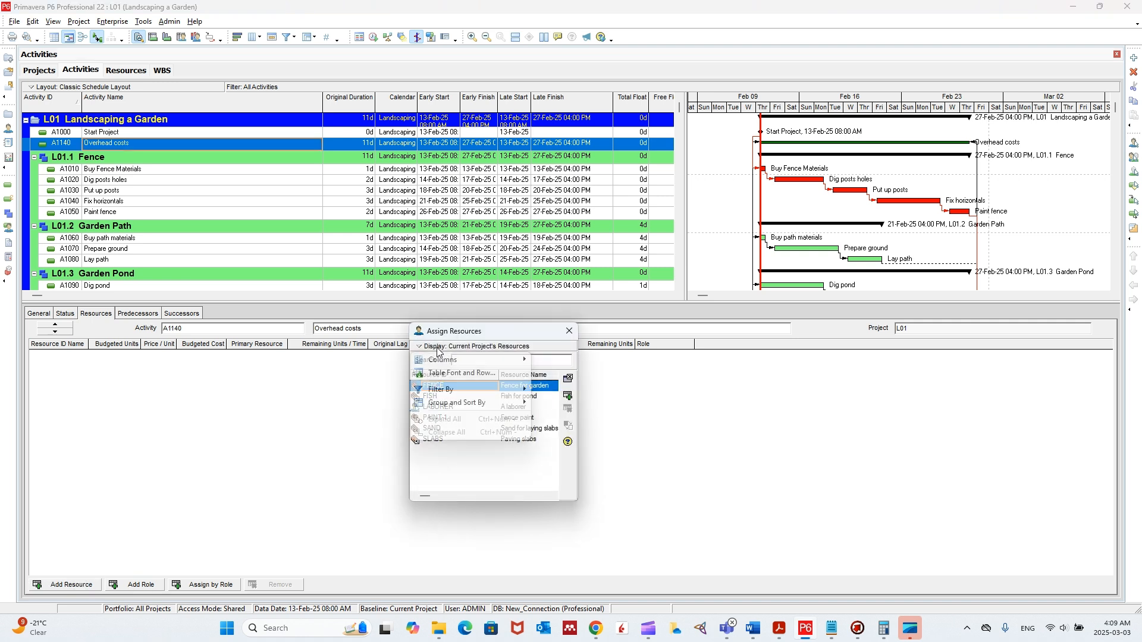
mouse_move(467, 390)
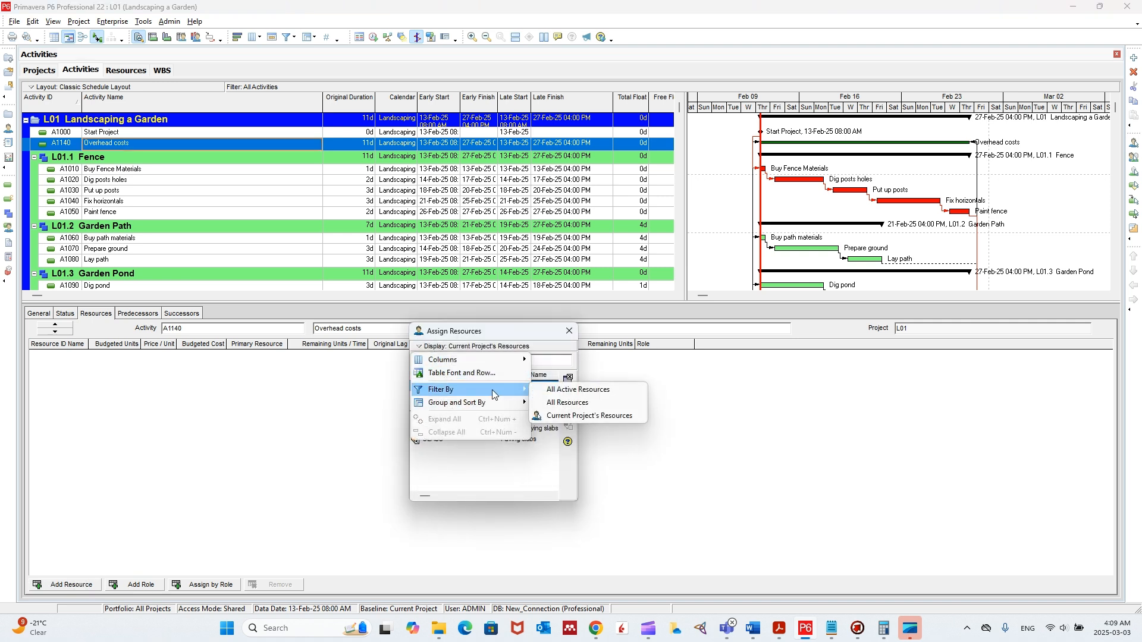
click(568, 403)
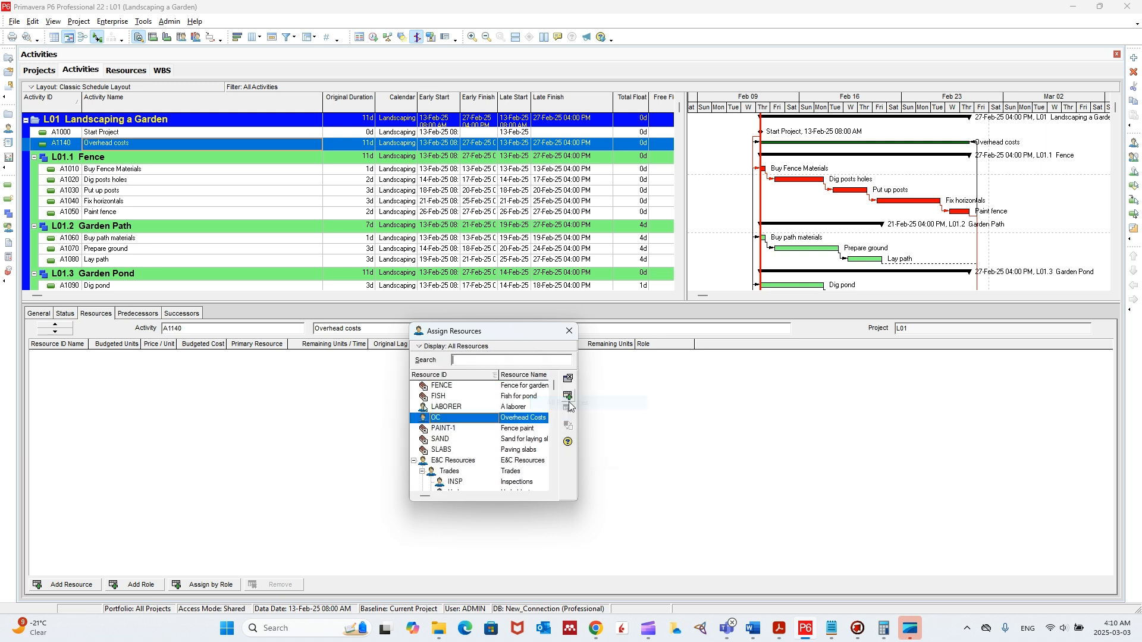
double_click(517, 419)
click(569, 331)
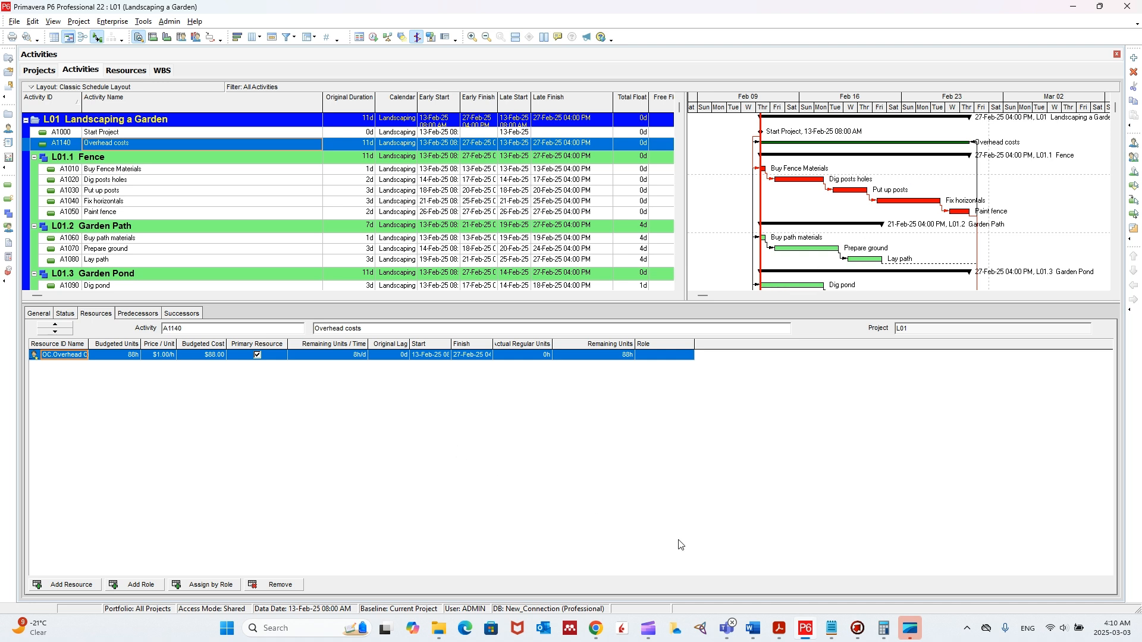
Step: Check the overhead cost requirement in item 21 of the Word workshop document and return to Primavera P6
click(752, 630)
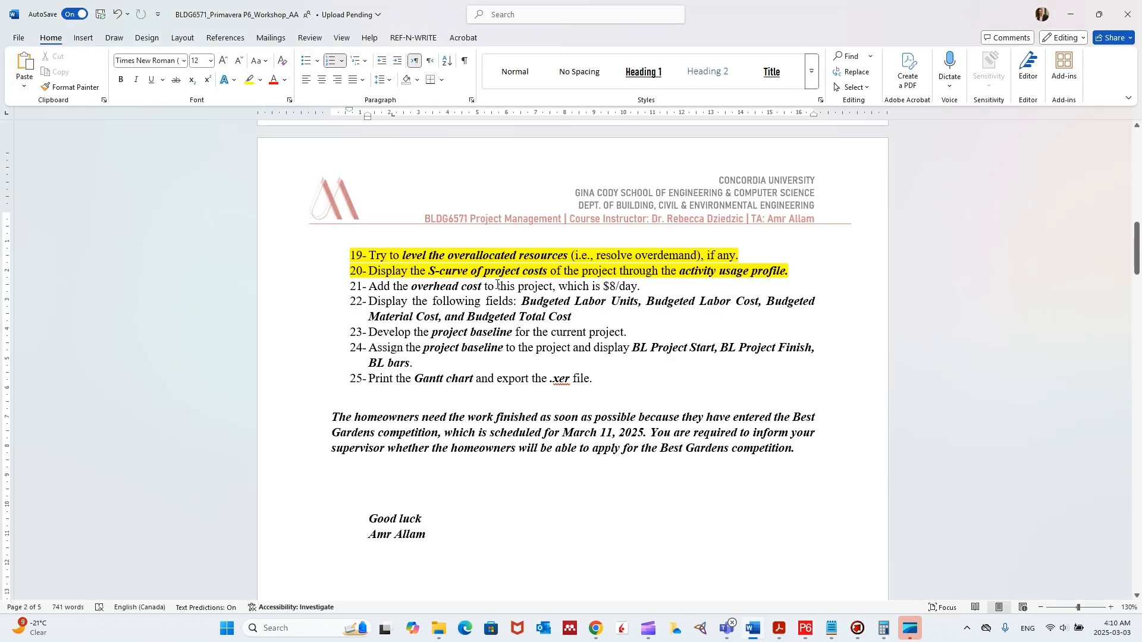
drag(646, 286, 517, 286)
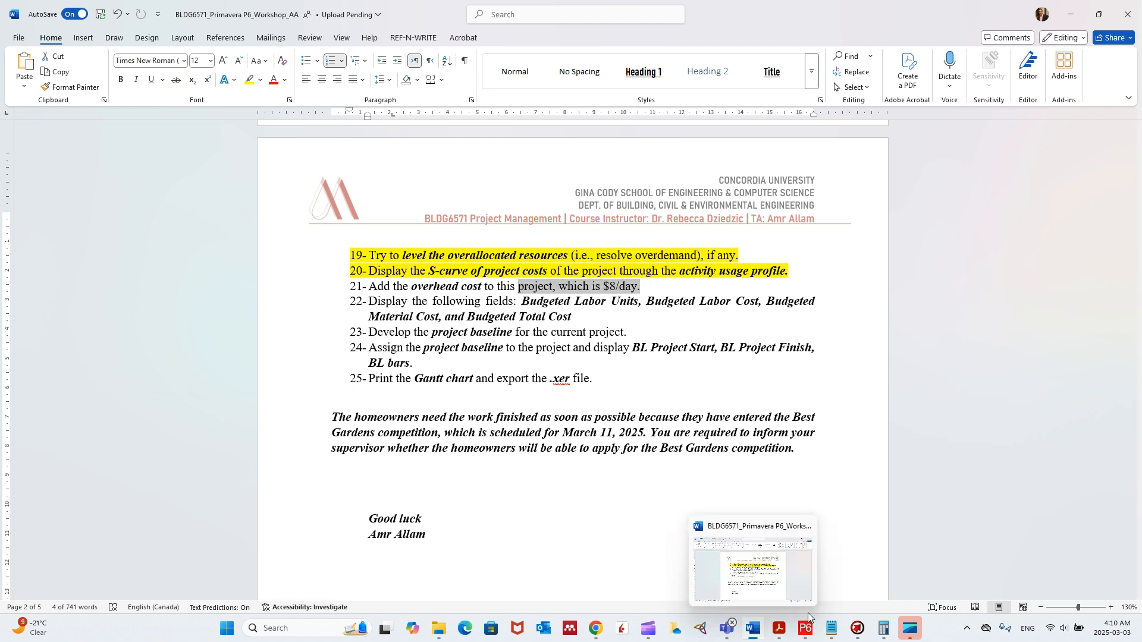
click(773, 565)
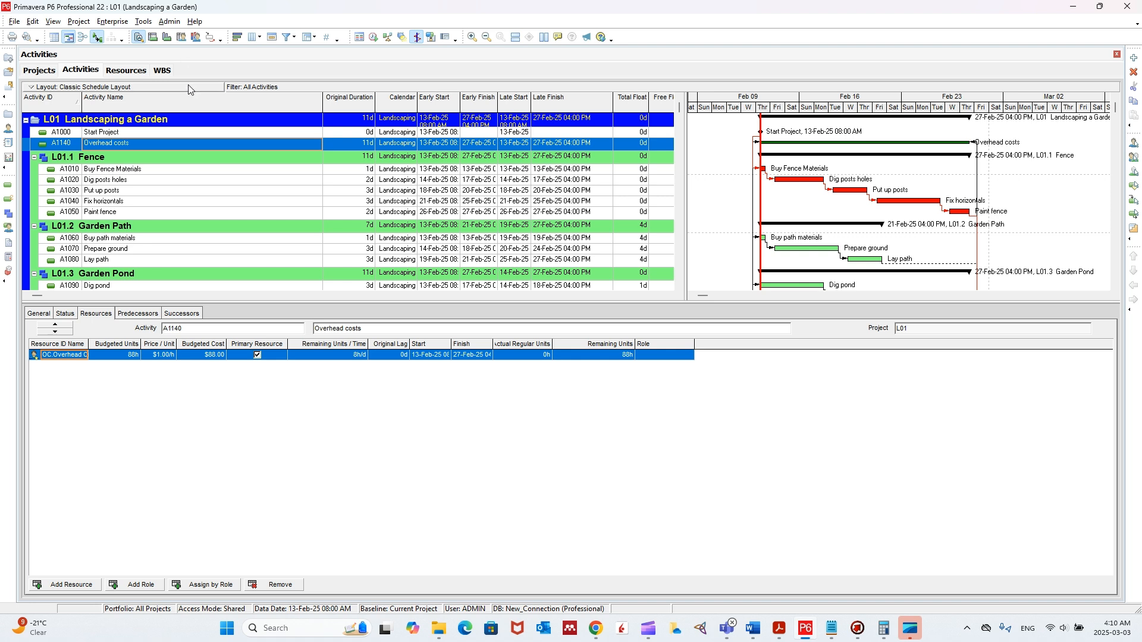
Step: Display the activity usage profile for the project's costs and move its legend clear of the bars
click(166, 37)
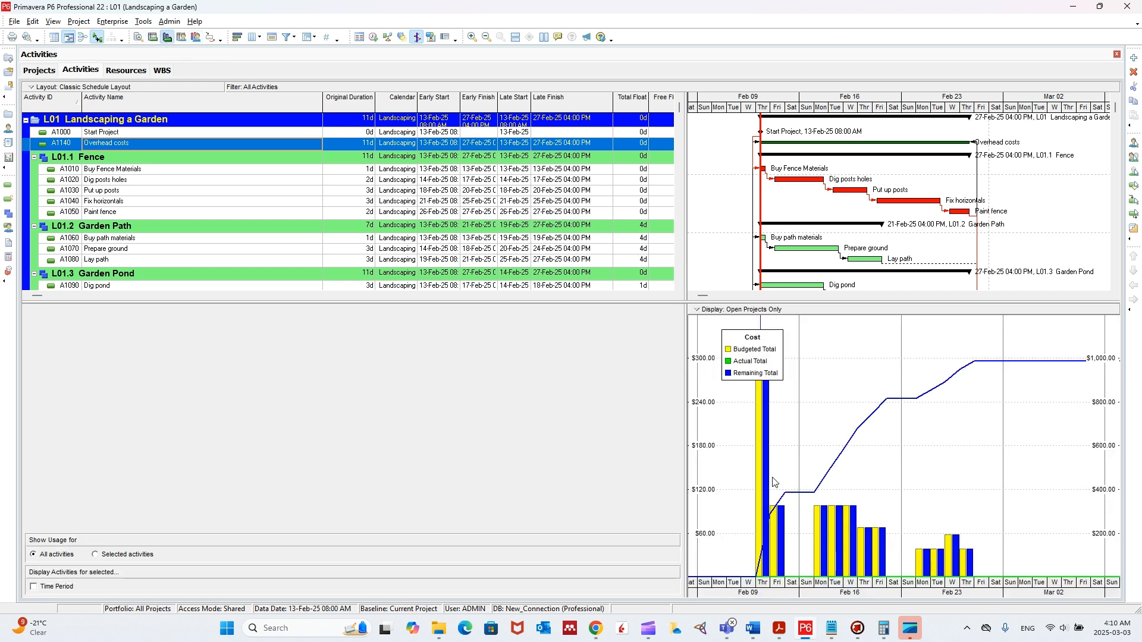
drag(776, 365, 857, 360)
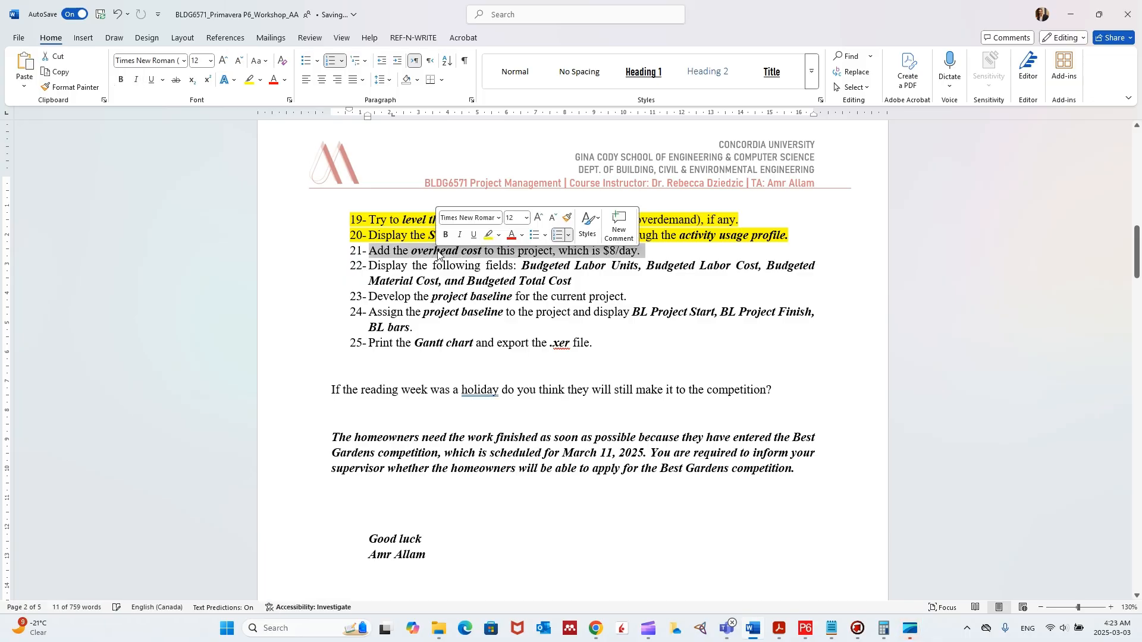
Step: Highlight item 21 in yellow in the Word workshop document, then minimize the document to return to the schedule in Primavera P6
key(Right)
scroll(450, 255, down, 1)
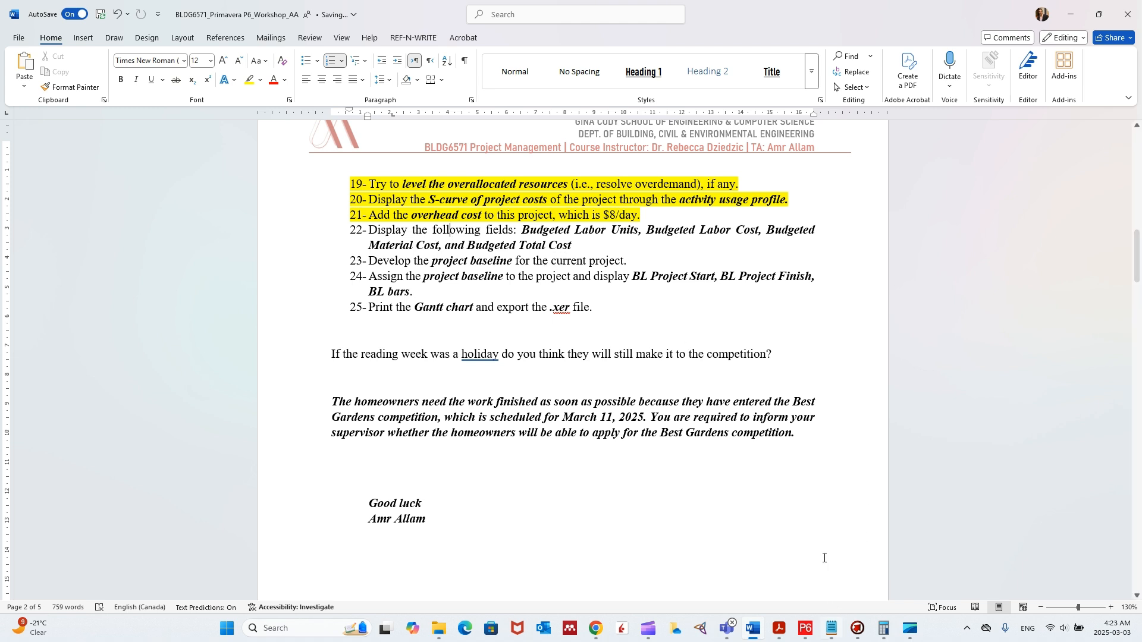
drag(958, 11, 803, 101)
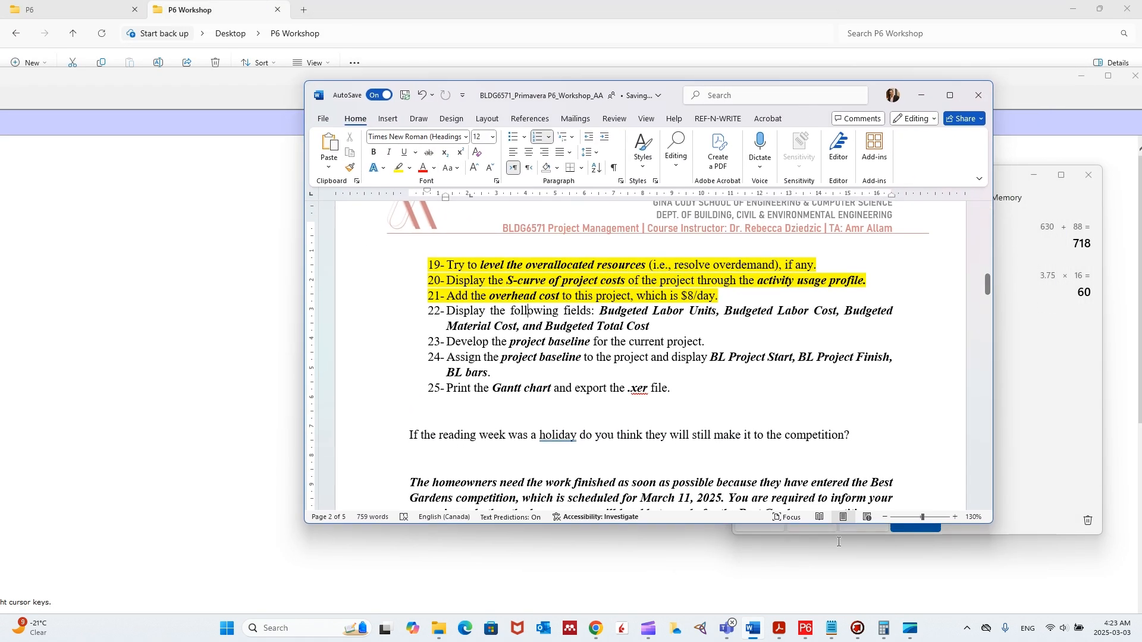
click(805, 628)
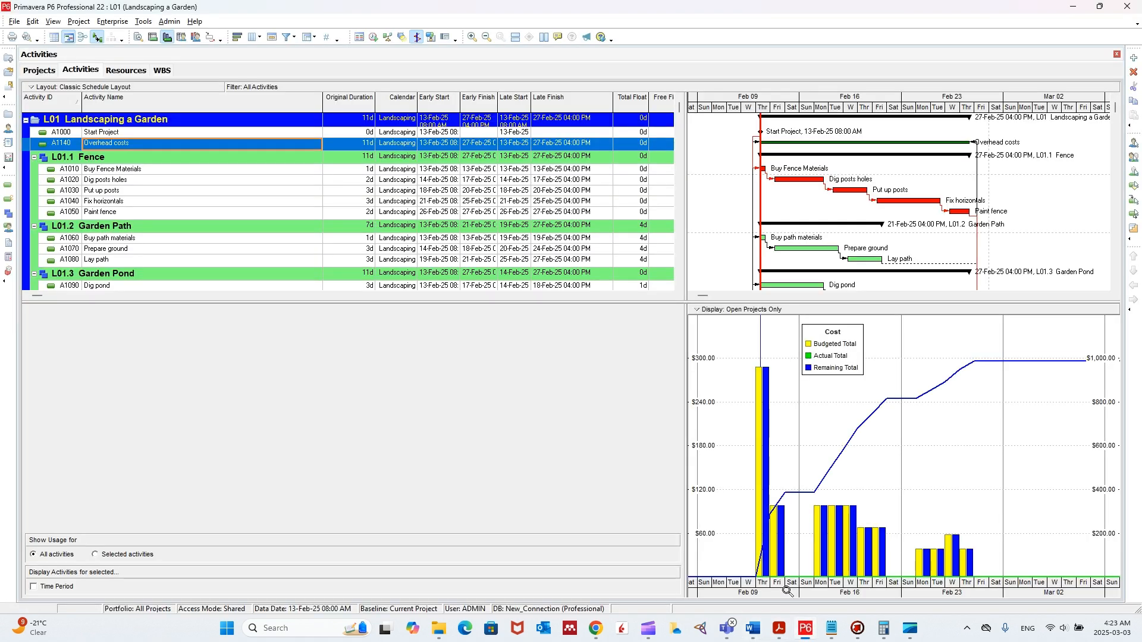
click(754, 629)
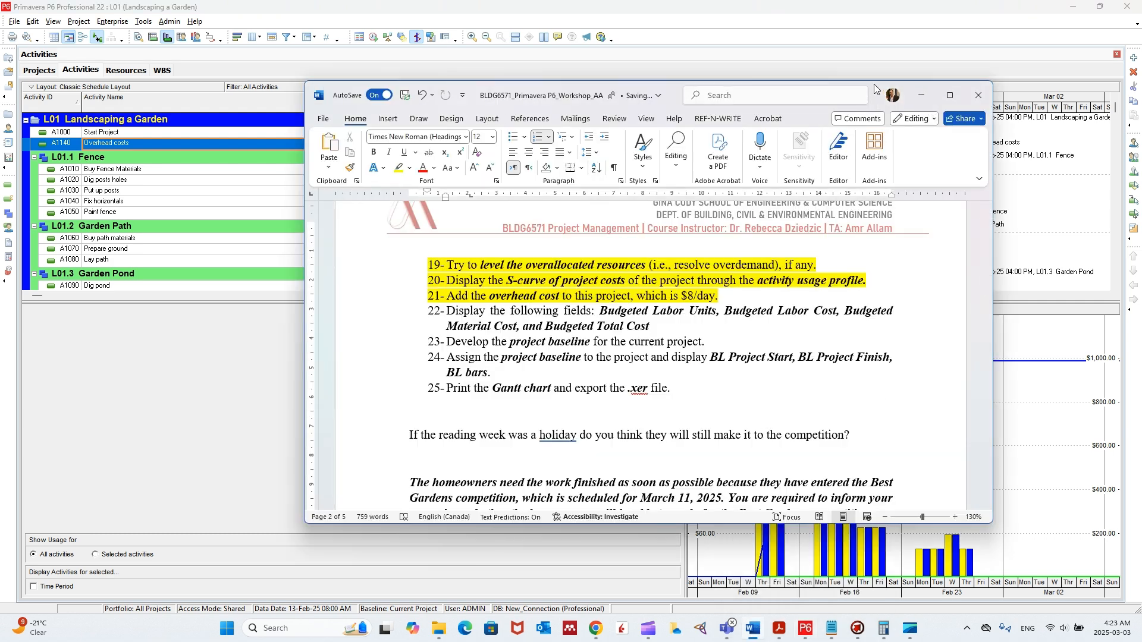
click(921, 95)
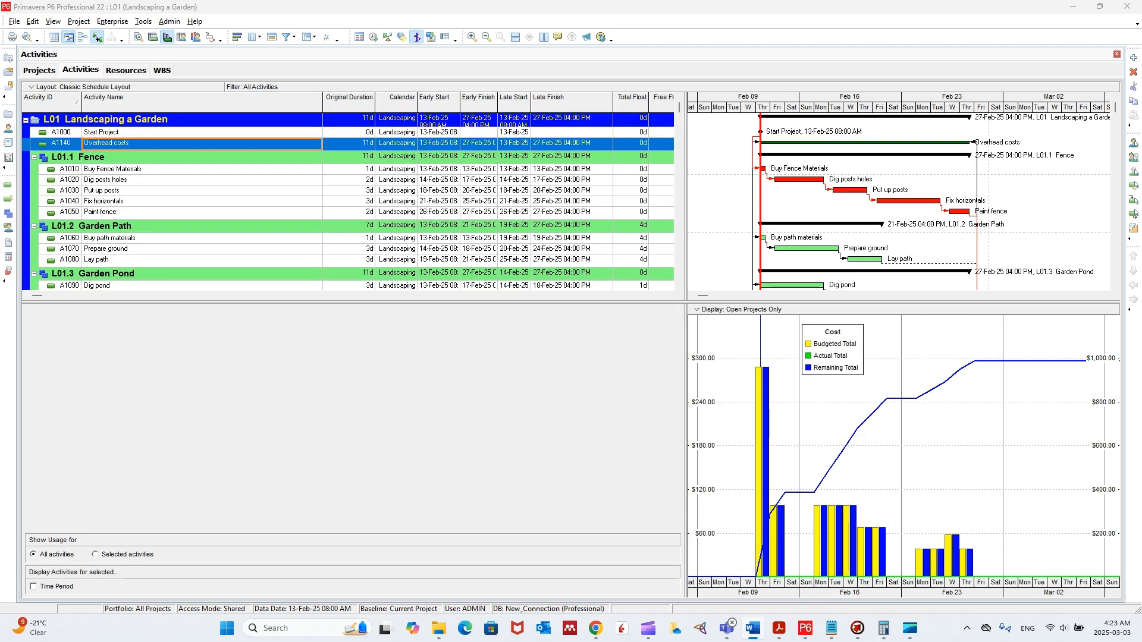
Step: Open the column selection for the activity table and start a text search within its available options
scroll(161, 164, down, 1)
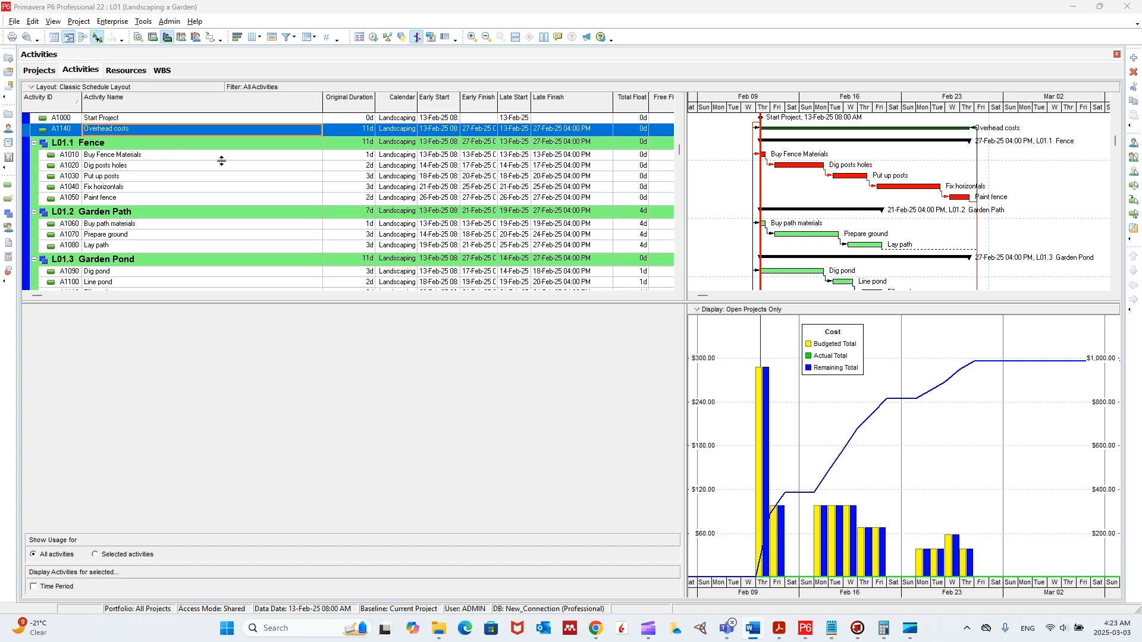
scroll(256, 228, up, 1)
right_click(309, 106)
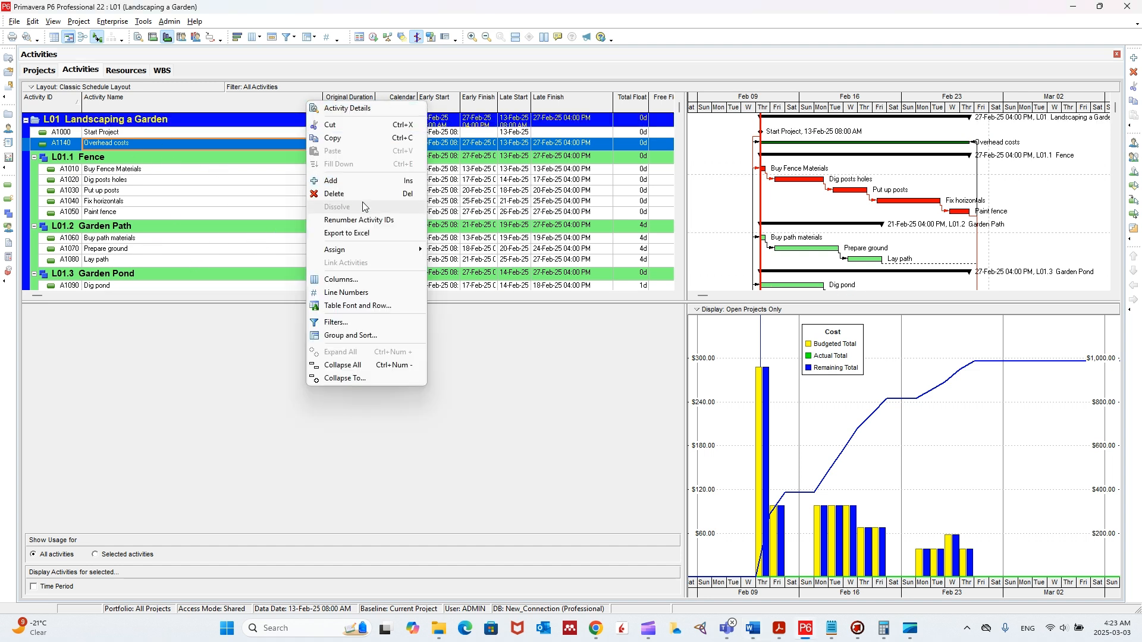
right_click(247, 105)
click(310, 282)
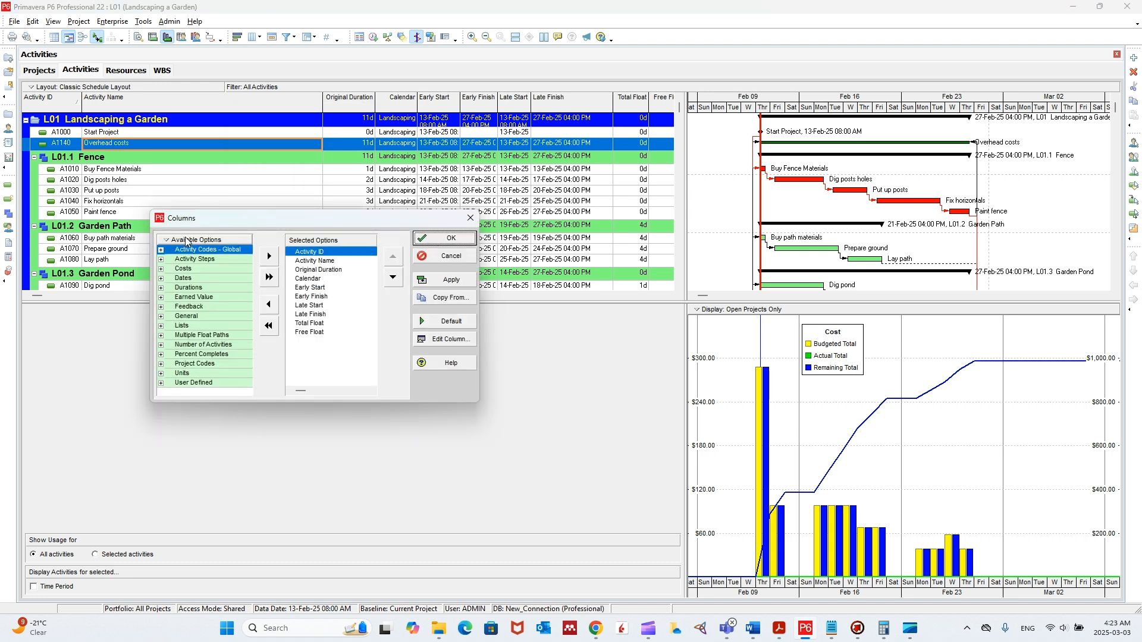
right_click(182, 255)
click(191, 256)
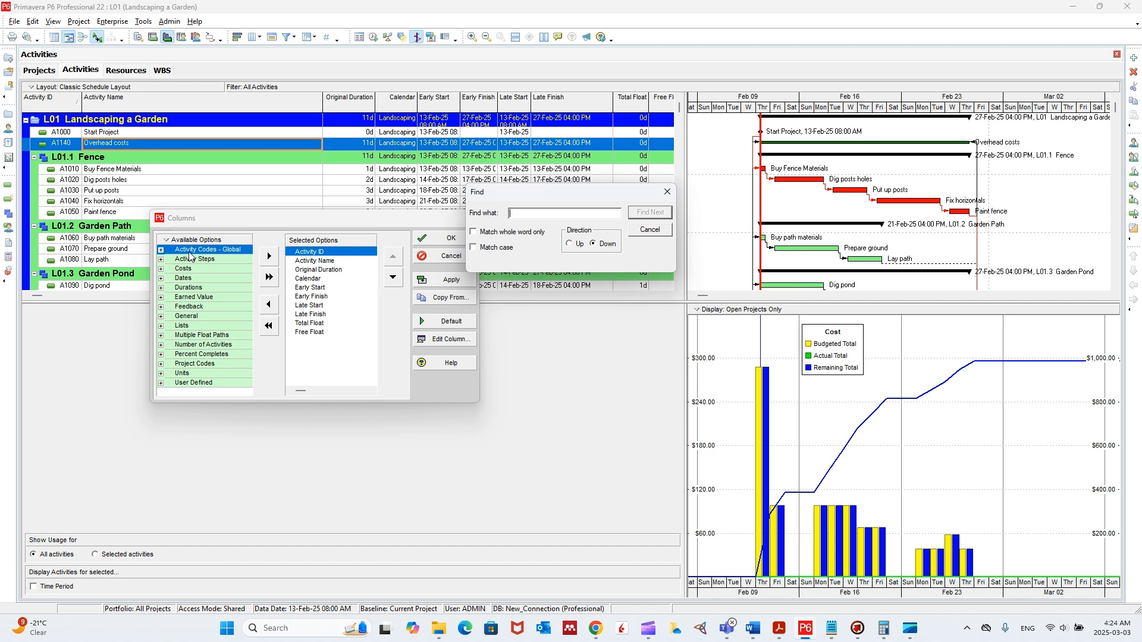
Step: Search the available column options for "budgeted labor cost" and add Budgeted Labor Cost to the selected columns
text(budgeted labor cost)
click(643, 216)
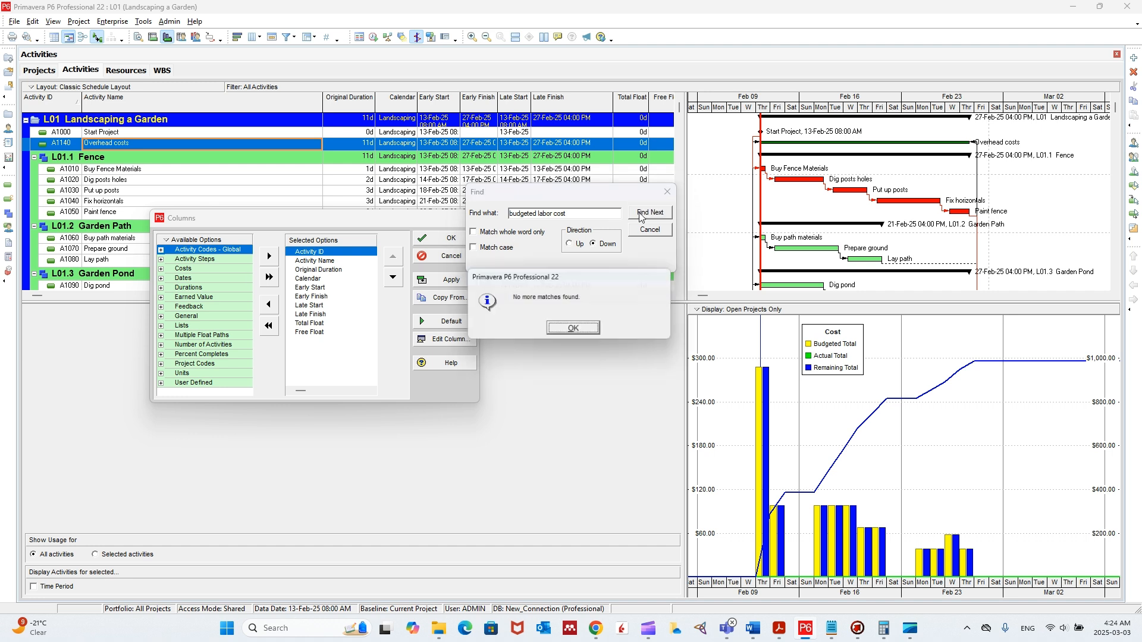
click(596, 333)
click(570, 214)
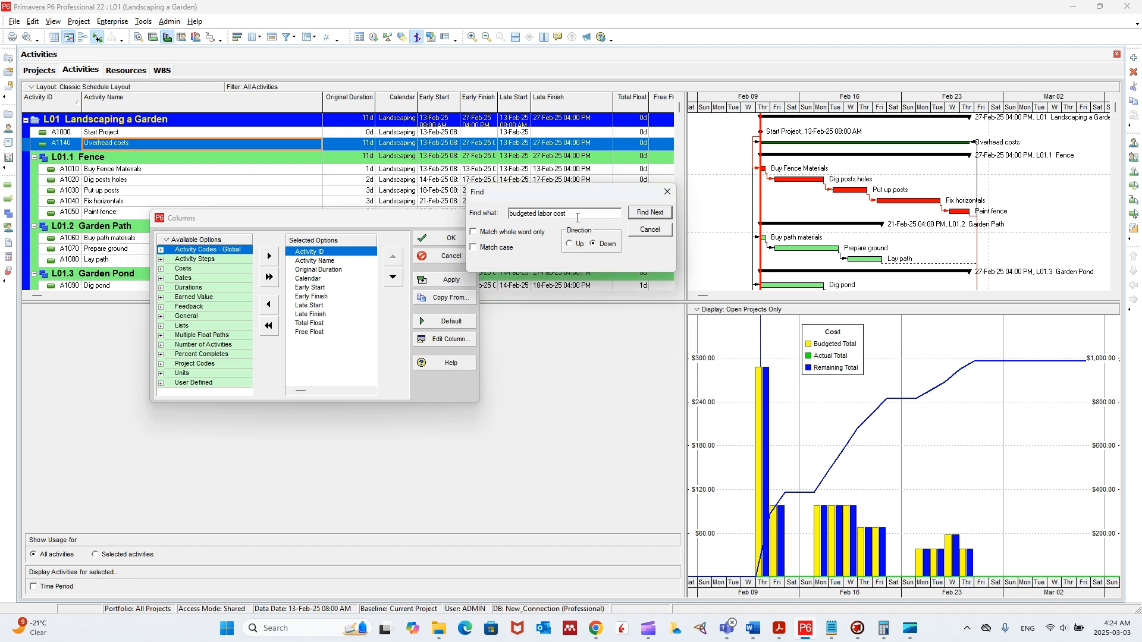
key(Return)
click(269, 256)
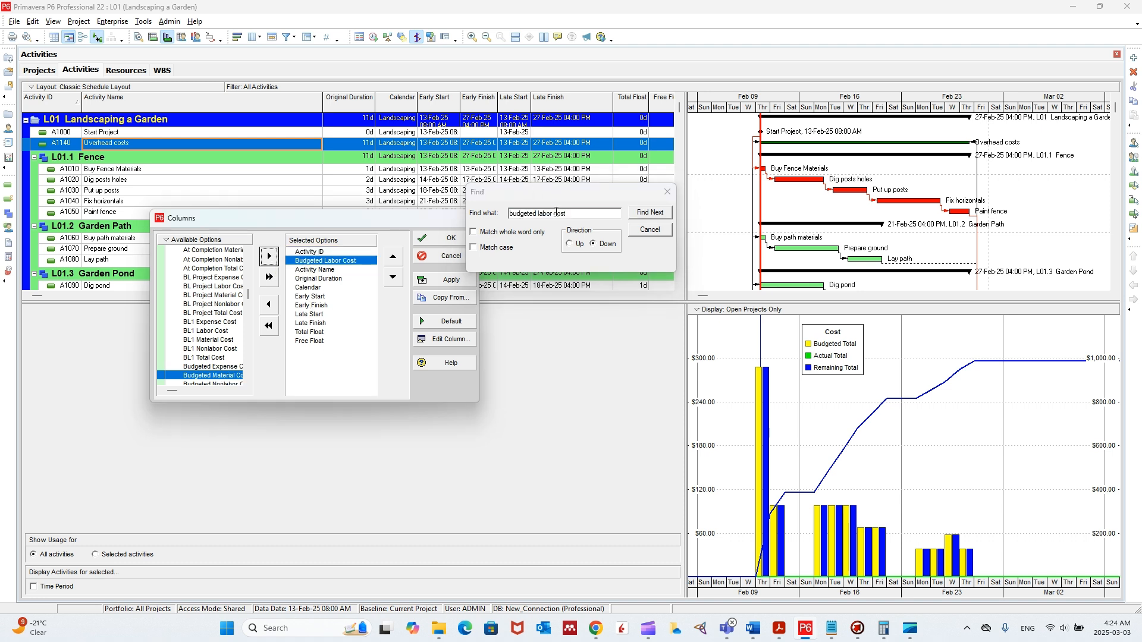
Step: Search for "budgeted material cost" and add Budgeted Material Cost to the selected columns
double_click(545, 212)
text(materia)
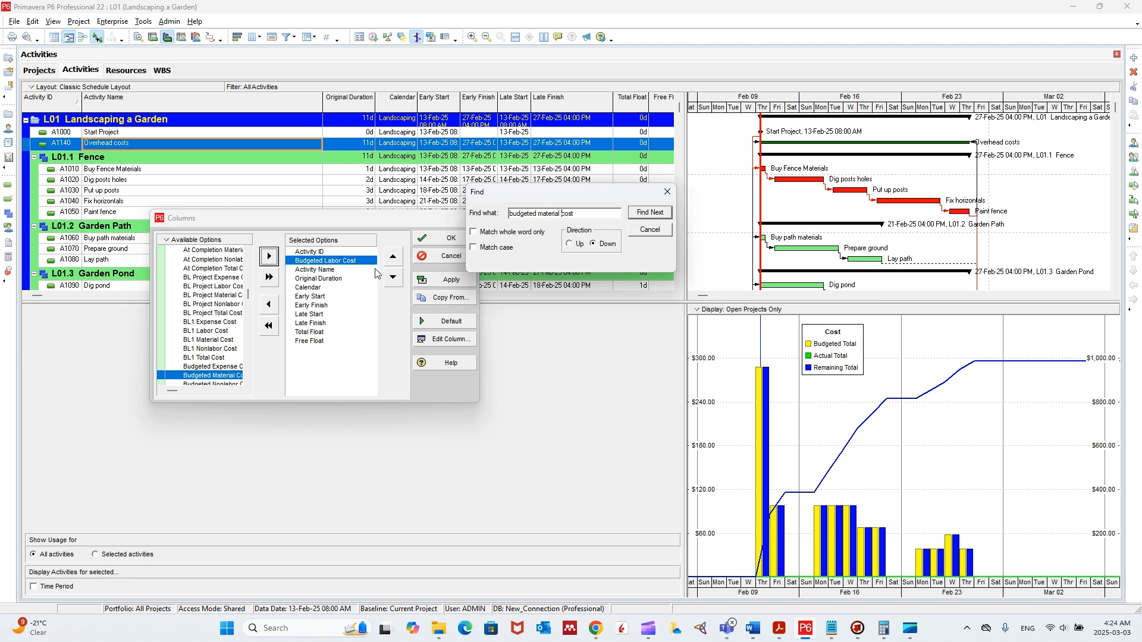
click(638, 214)
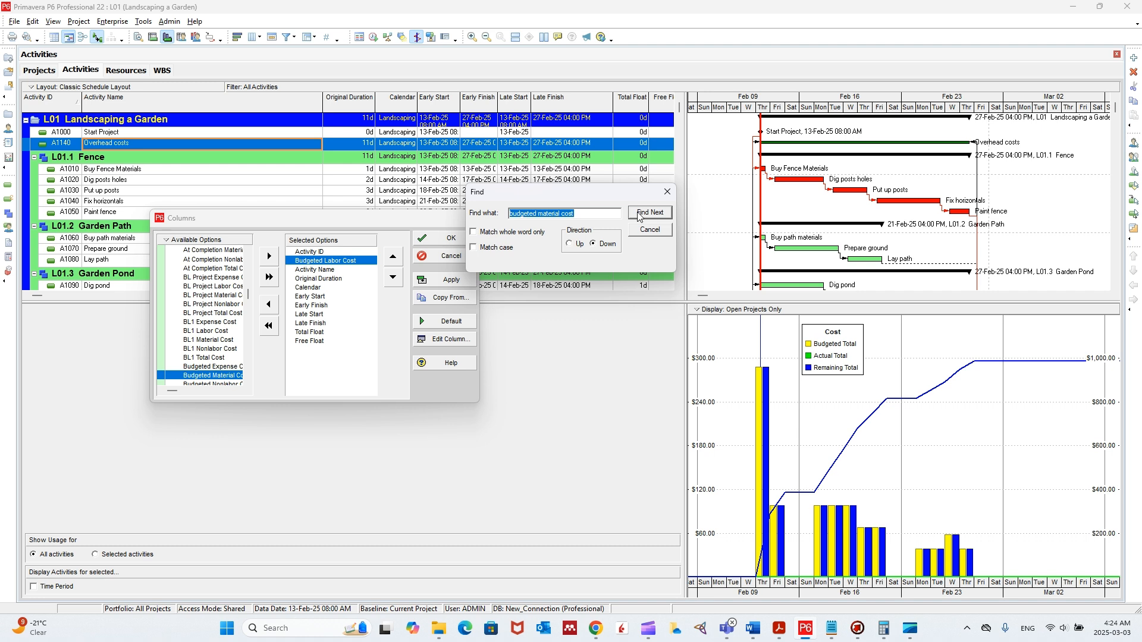
click(269, 256)
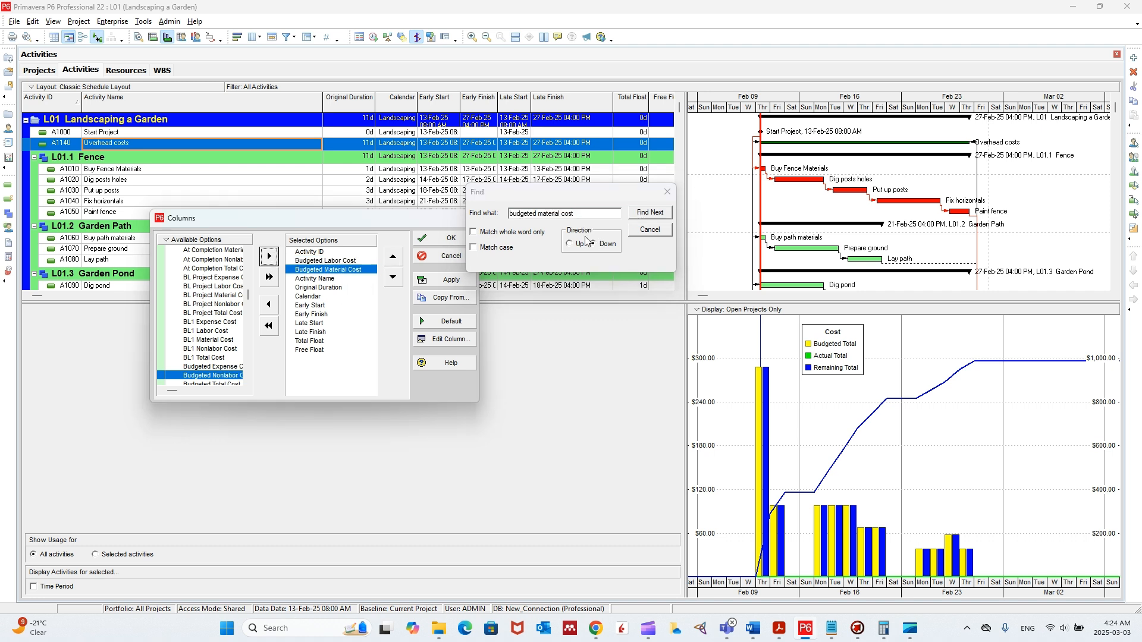
Step: Search for "budgeted total cost", add Budgeted Total Cost to the selected columns, and apply the column set to the activity table
double_click(553, 214)
text(total)
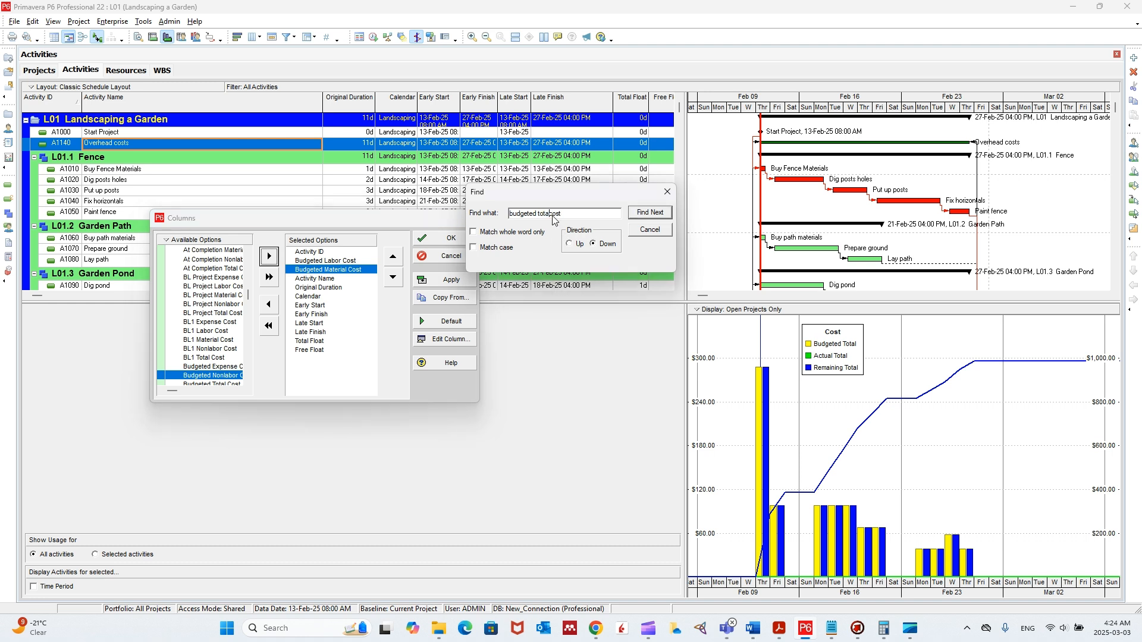
key(Return)
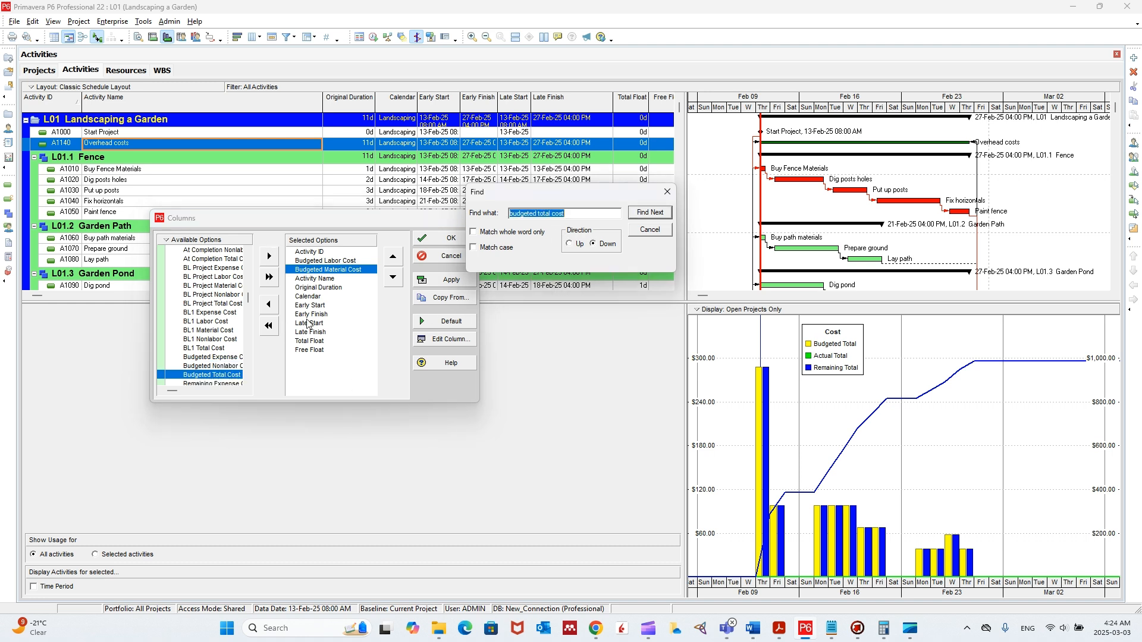
click(269, 257)
click(667, 191)
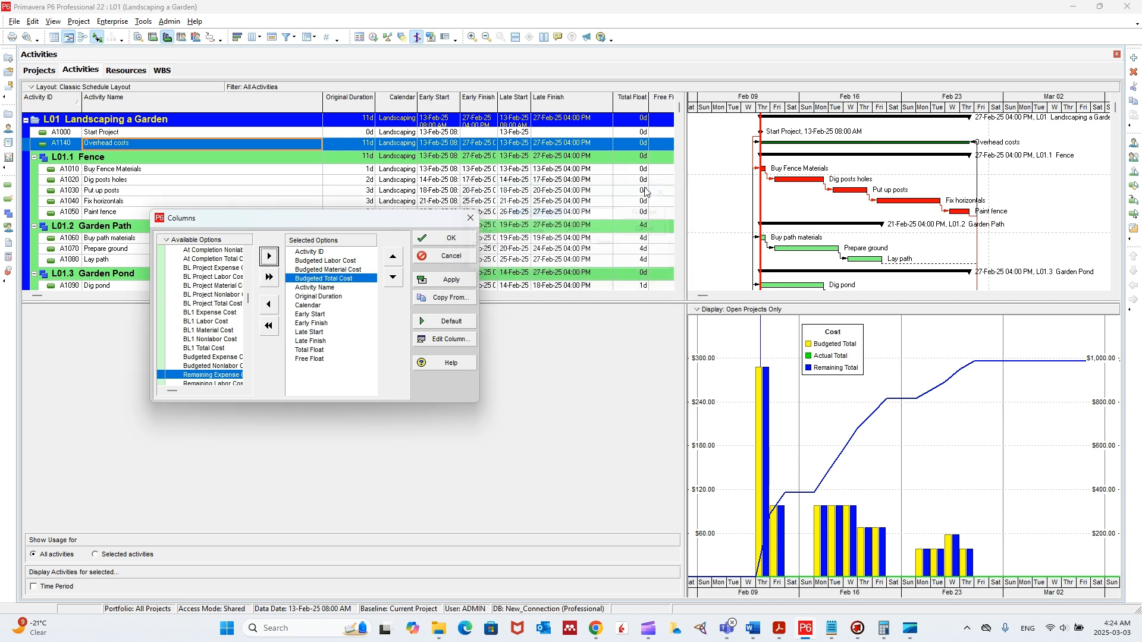
click(451, 240)
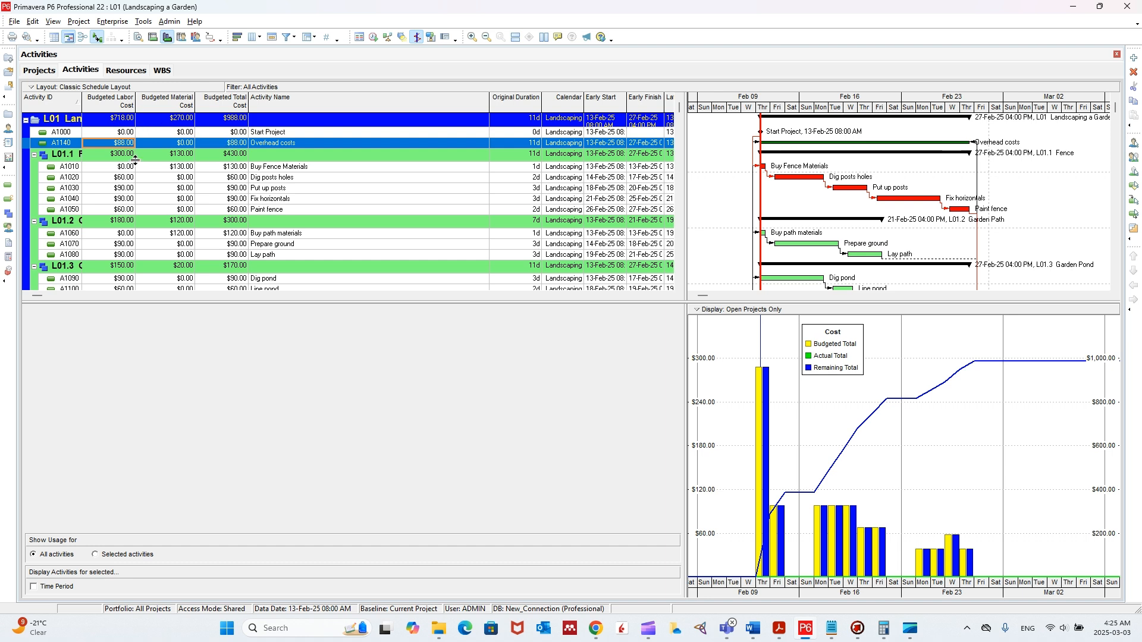
scroll(178, 165, down, 1)
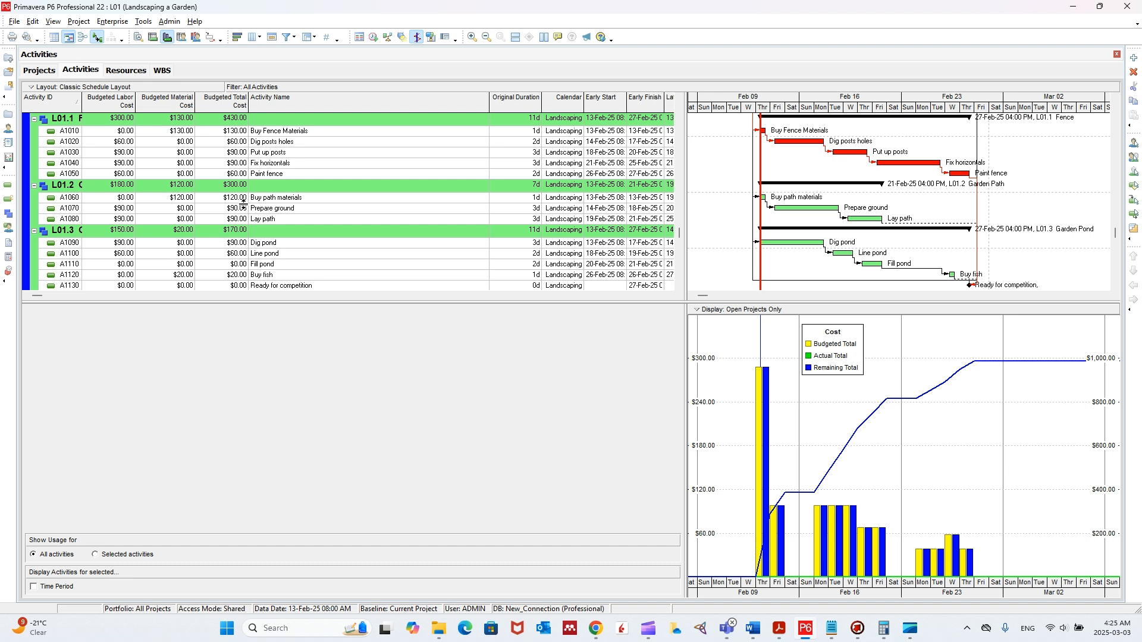
scroll(218, 199, up, 1)
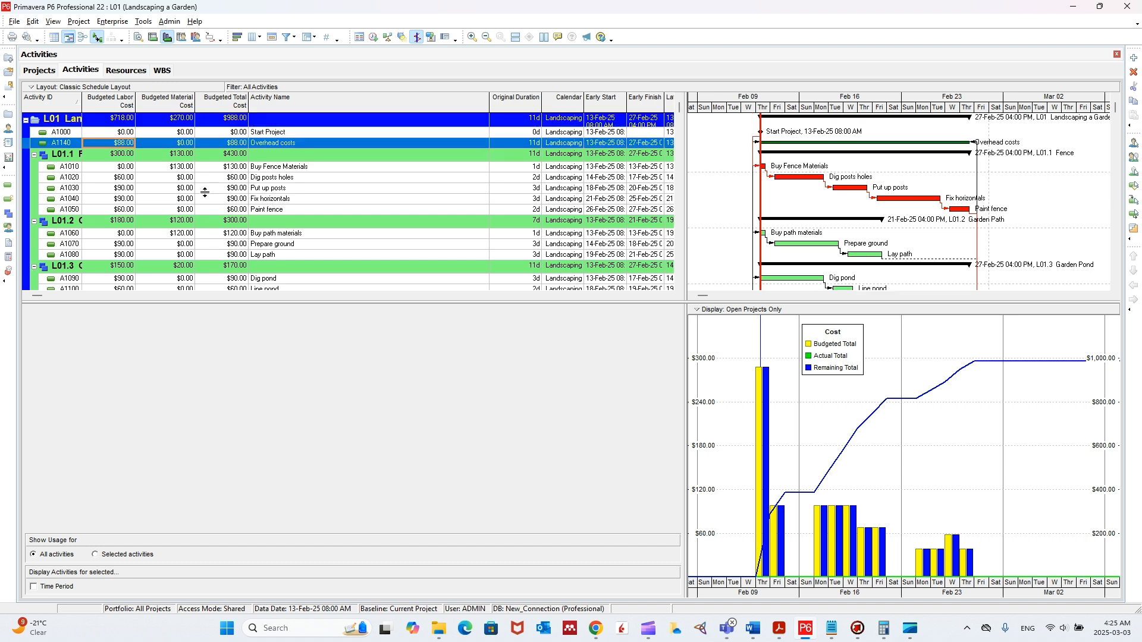